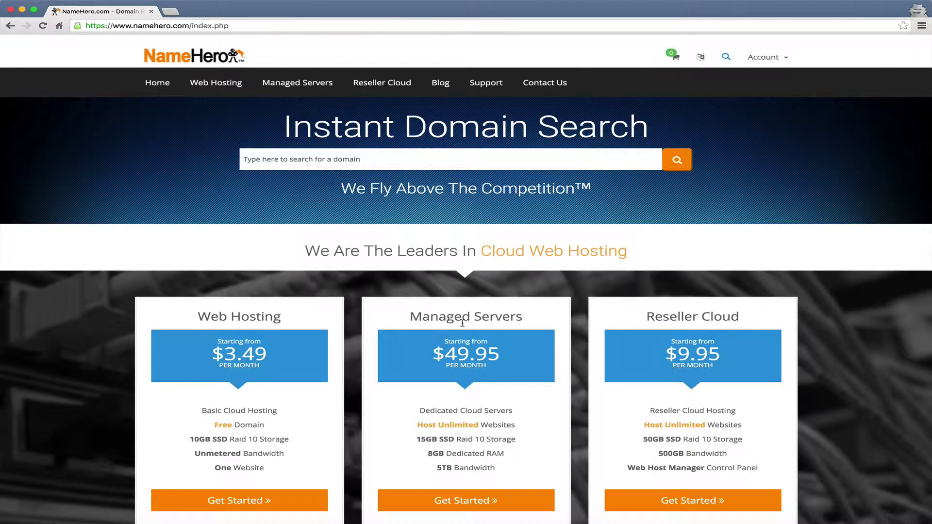
# Open the Managed Cloud Servers plans page from the homepage's Managed Servers card.
pyautogui.click(452, 506)
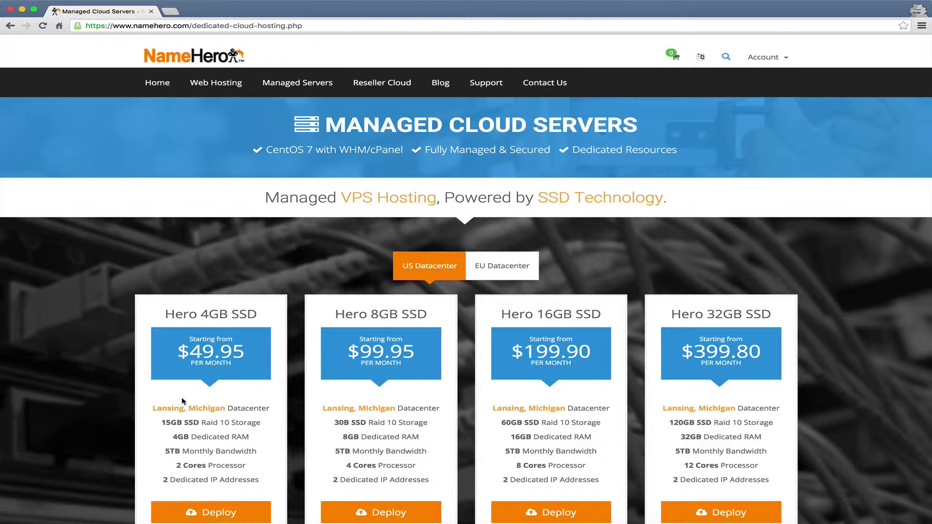
# Deploy the Hero 4GB SSD plan ($49.95/month) into the shopping cart.
pyautogui.scroll(-2, 183, 401)
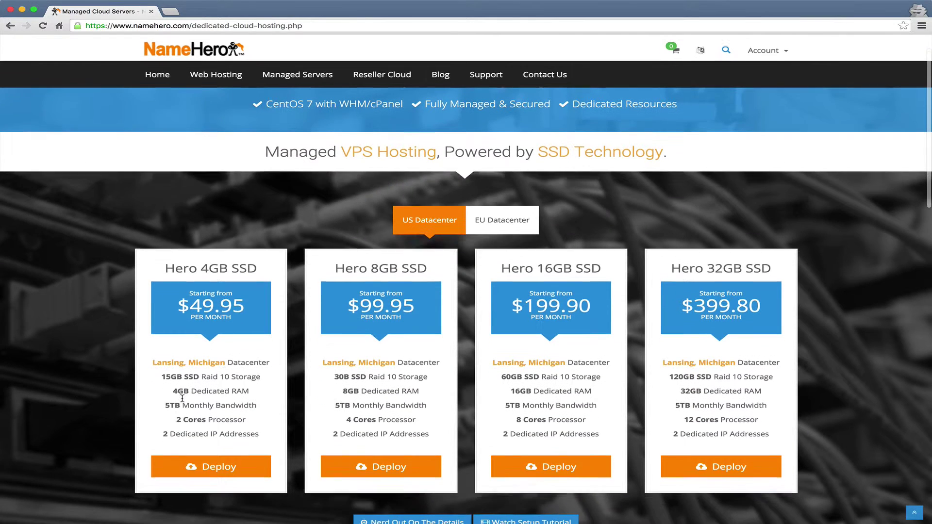
pyautogui.click(181, 465)
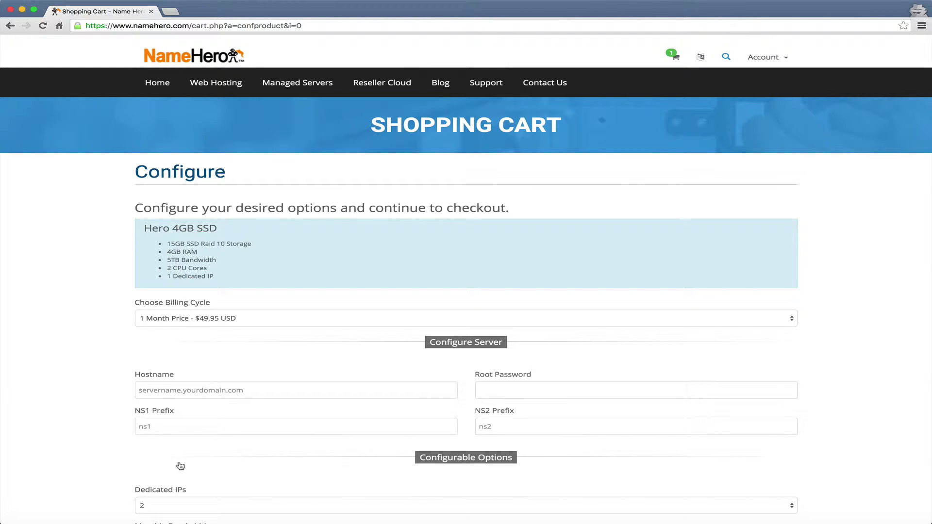
# Set the server hostname to server2.namehero.org.
pyautogui.scroll(-3, 180, 465)
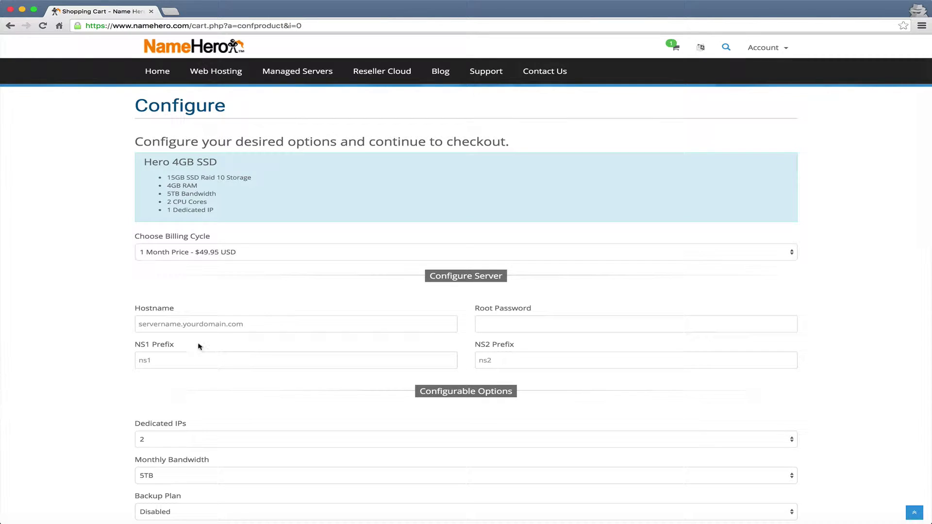
pyautogui.click(193, 329)
pyautogui.write('server2.')
pyautogui.write('namehero.org')
# Enter the root password and set the nameserver prefixes to ns1 and ns2.
pyautogui.click(486, 329)
pyautogui.write('•••••••••••••')
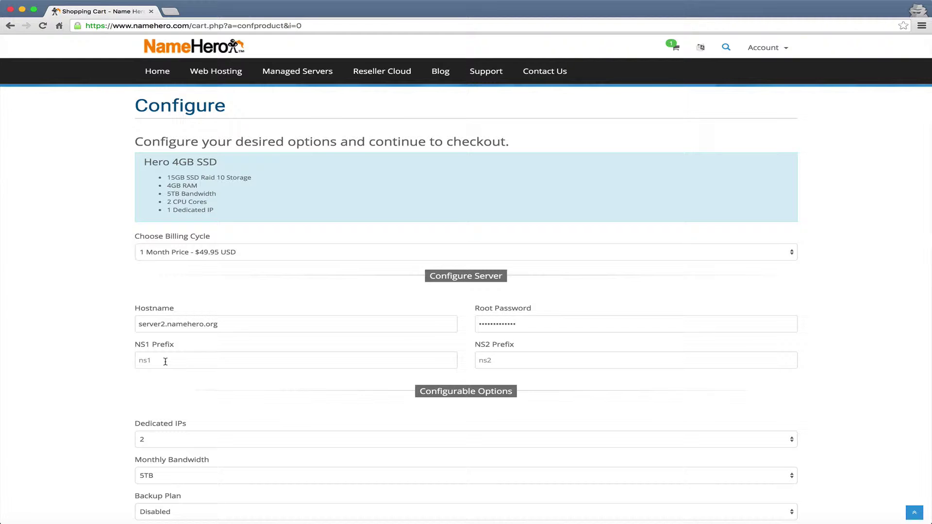
pyautogui.click(165, 361)
pyautogui.write('ns1')
pyautogui.click(517, 359)
pyautogui.write('ns2')
pyautogui.scroll(-3, 84, 356)
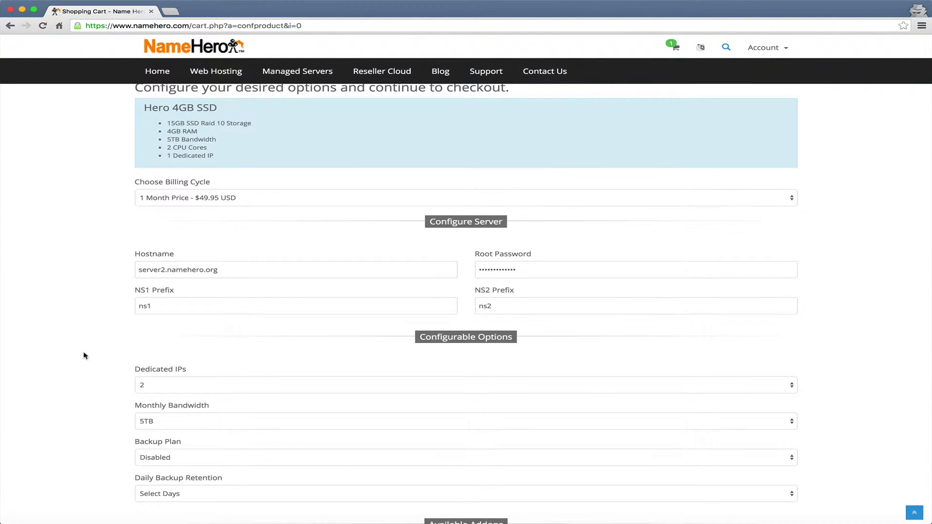
# Keep 2 dedicated IPs and 5TB monthly bandwidth.
pyautogui.scroll(-3, 83, 356)
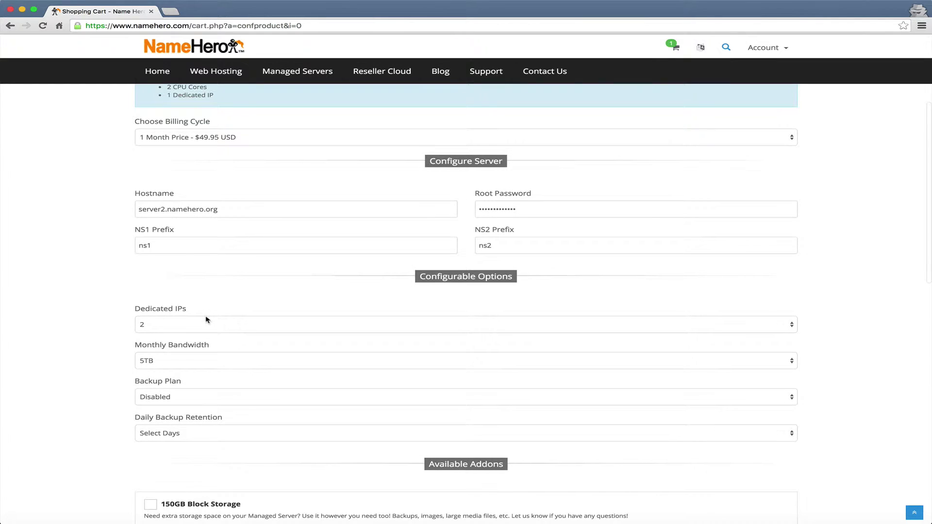
pyautogui.click(206, 321)
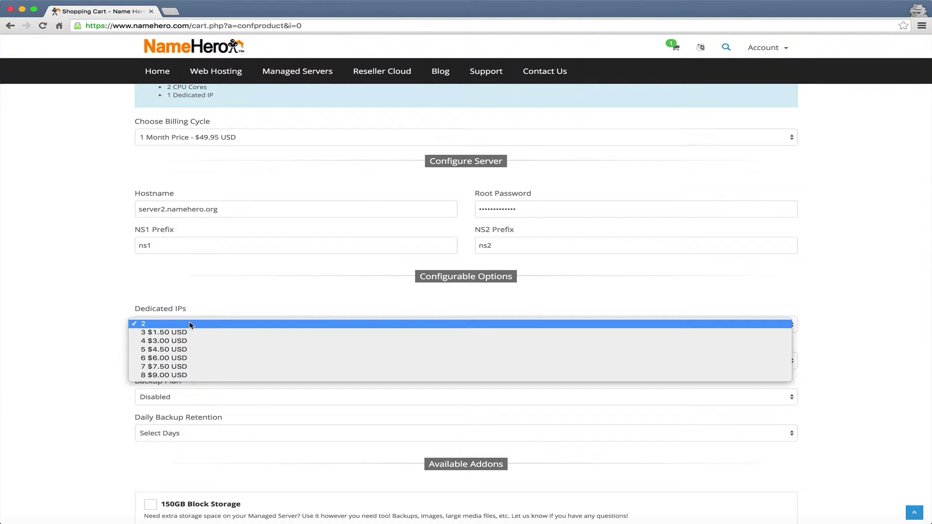
pyautogui.click(103, 319)
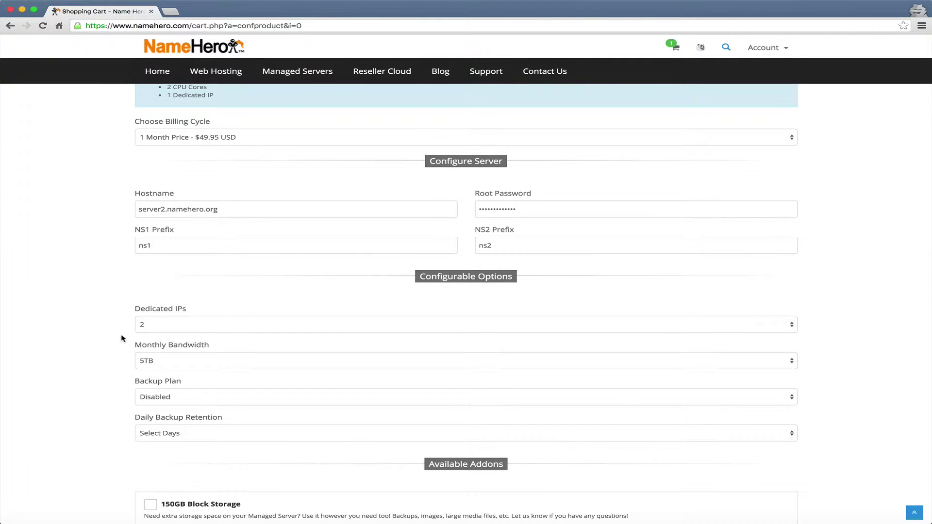
pyautogui.scroll(-2, 121, 334)
pyautogui.click(143, 335)
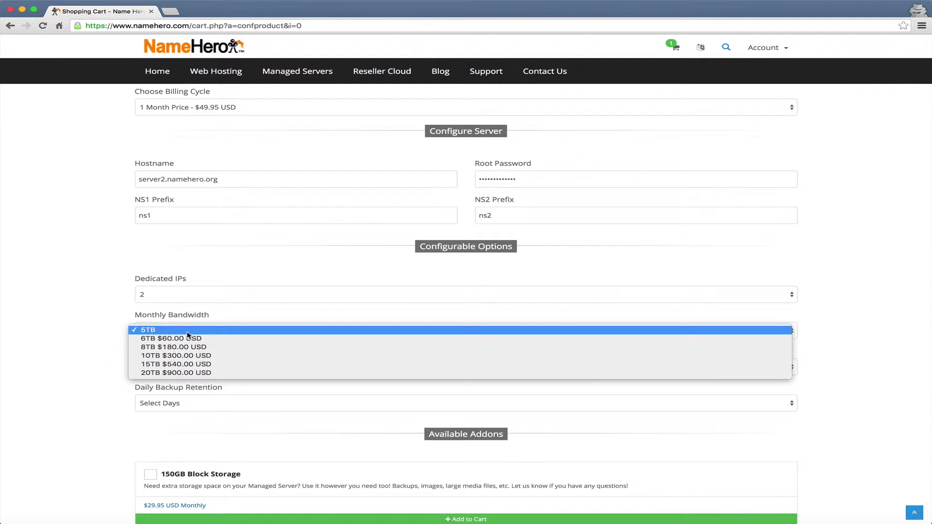
pyautogui.click(94, 347)
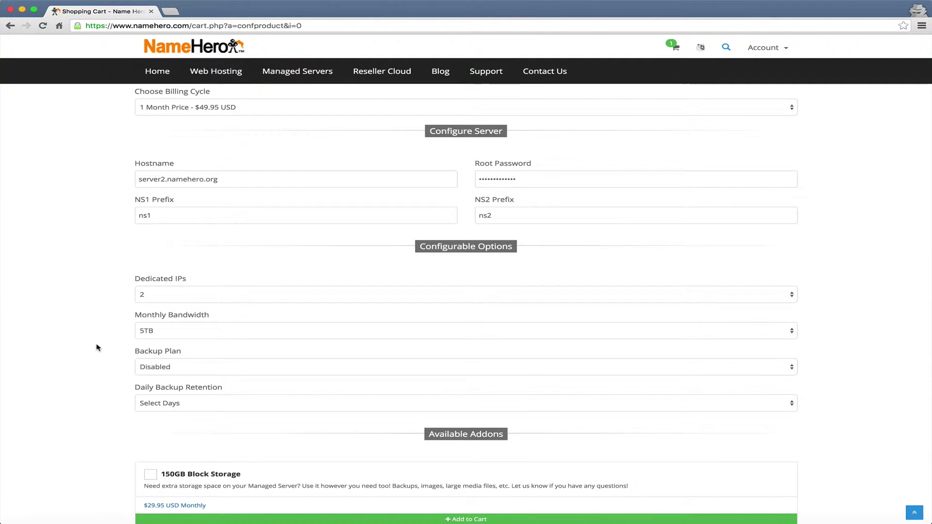
# Choose the Daily backup plan with 1 Day retention ($4.95).
pyautogui.scroll(-2, 101, 350)
pyautogui.click(209, 332)
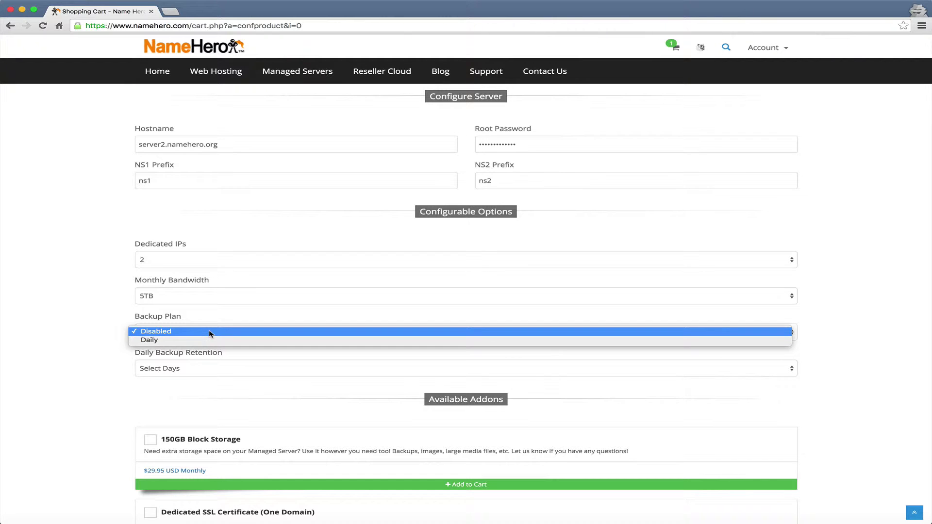
pyautogui.click(191, 341)
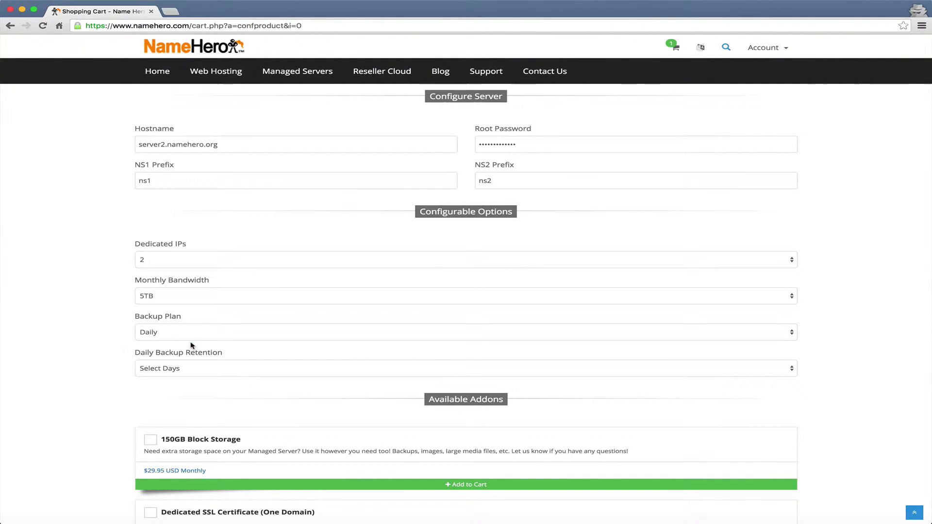
pyautogui.click(167, 367)
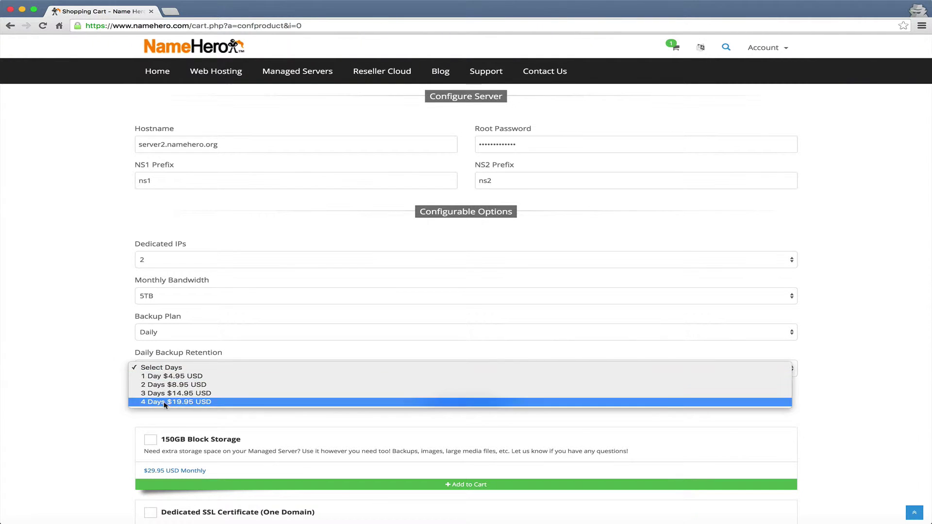
pyautogui.click(183, 376)
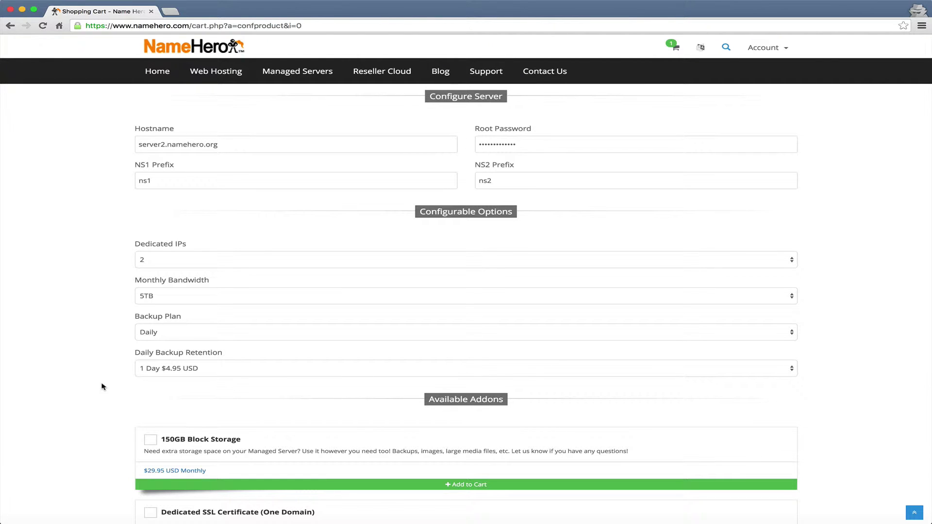
pyautogui.scroll(1, 103, 386)
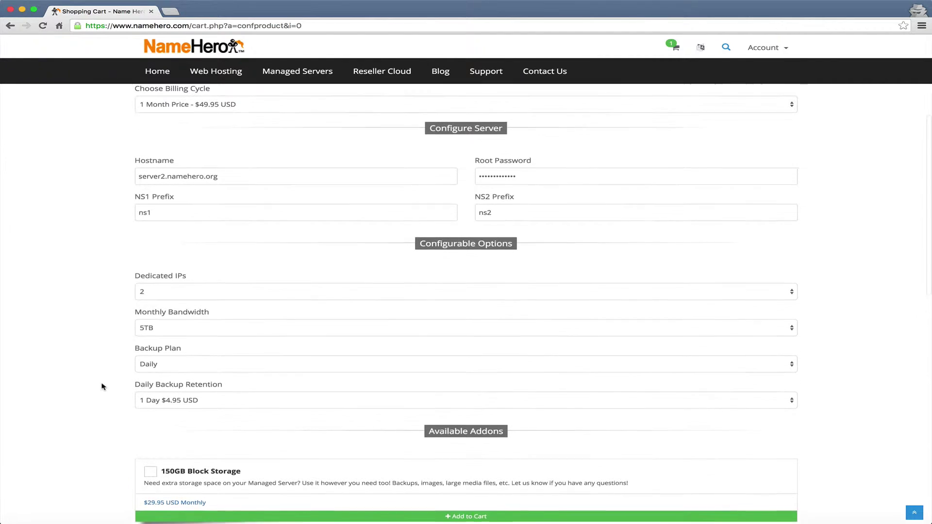
pyautogui.scroll(-3, 103, 387)
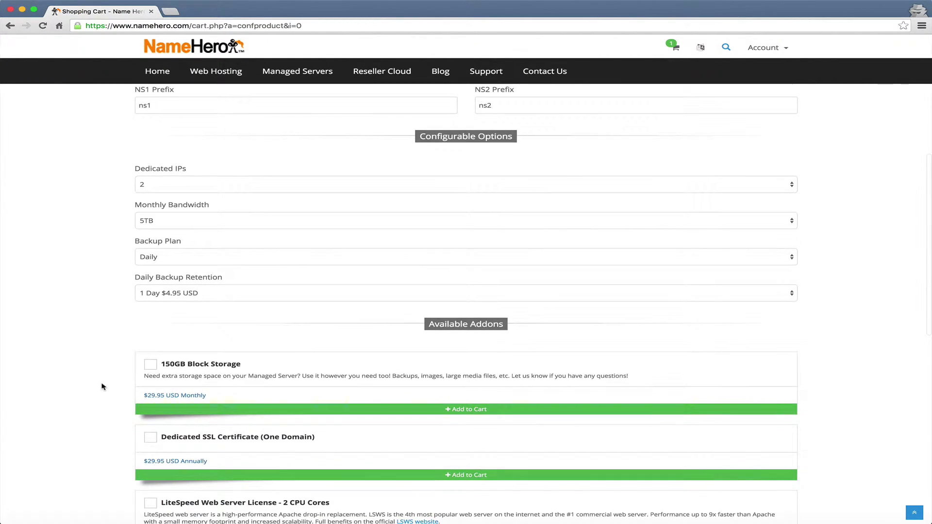
pyautogui.scroll(-4, 103, 351)
pyautogui.scroll(-3, 103, 351)
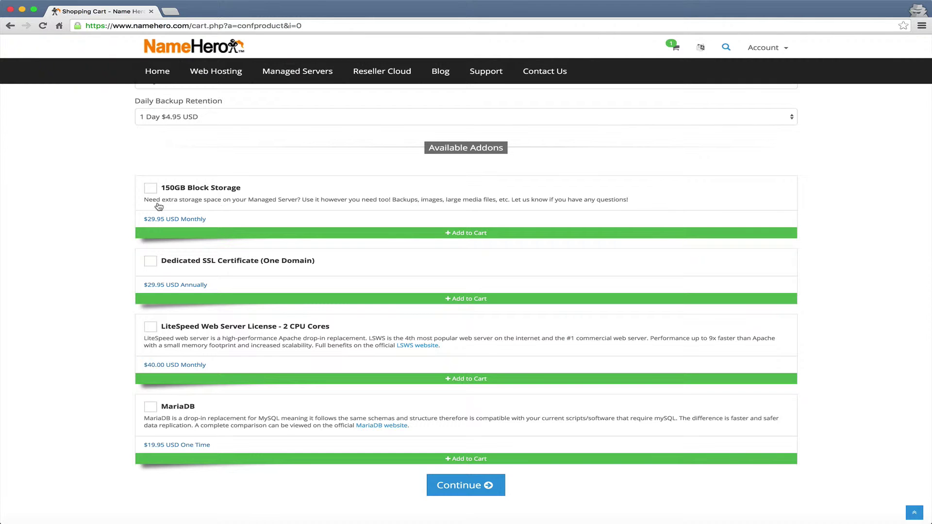
pyautogui.scroll(2, 158, 206)
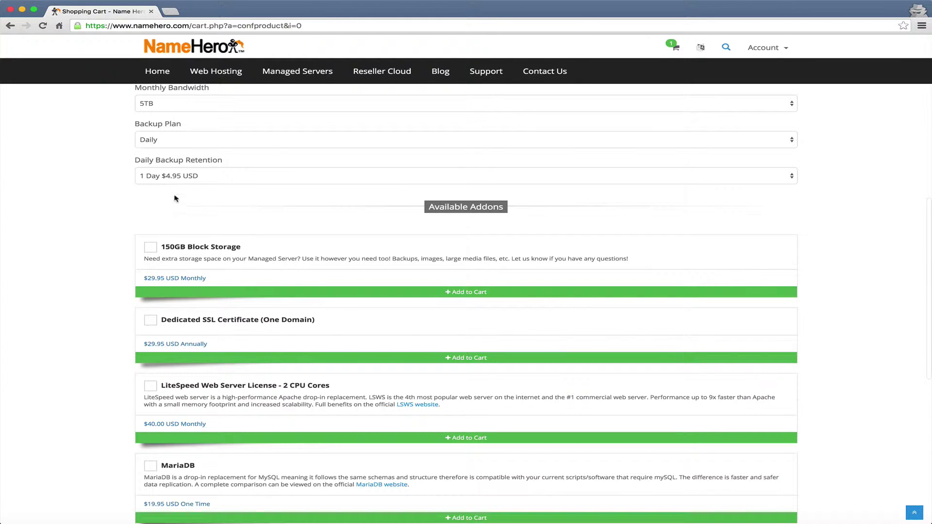
pyautogui.scroll(-2, 167, 191)
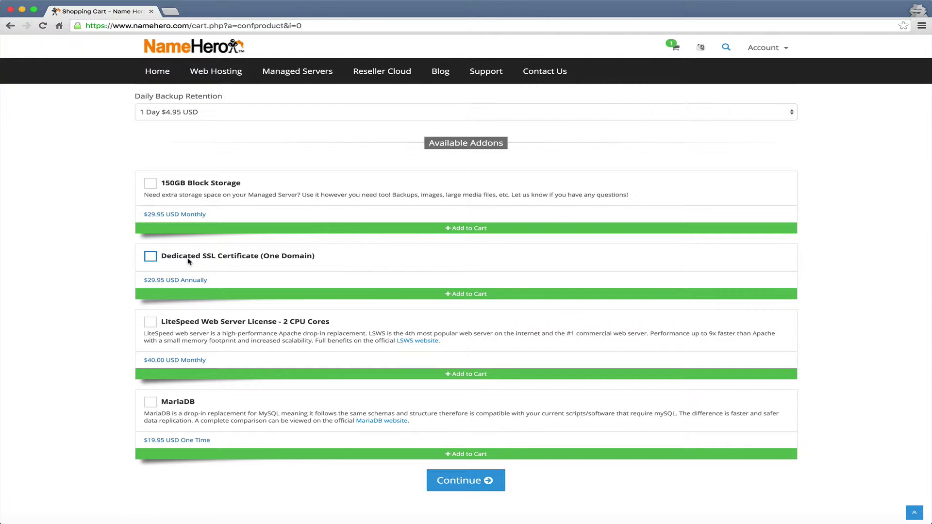
# Add the Dedicated SSL Certificate addon and toggle the LiteSpeed license addon.
pyautogui.click(189, 261)
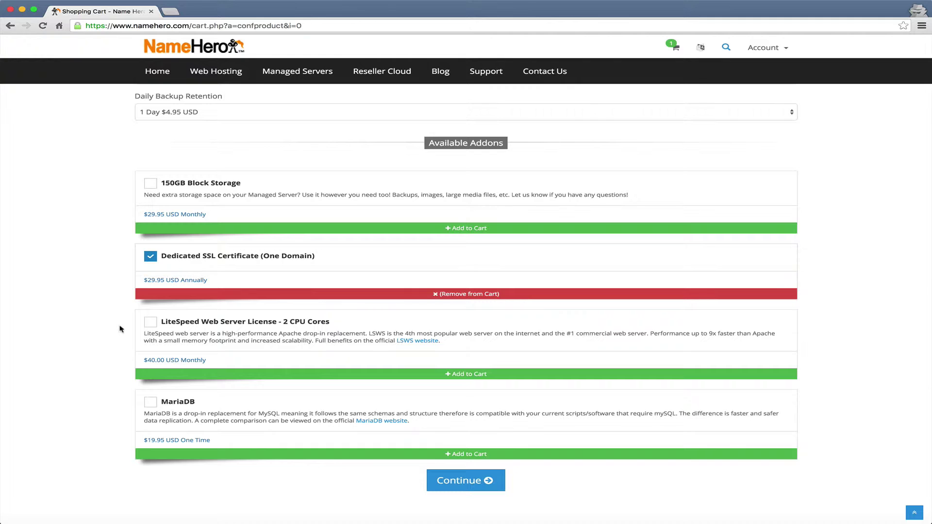
pyautogui.scroll(-2, 120, 327)
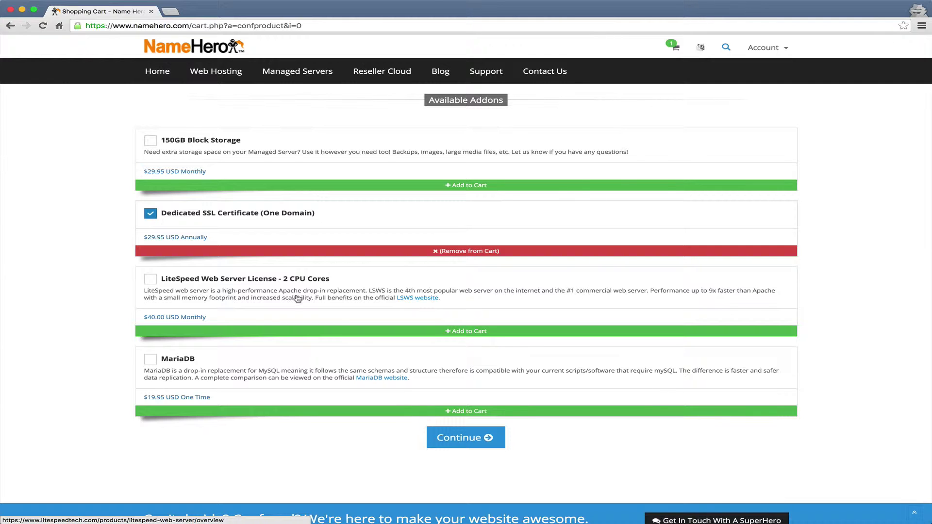
pyautogui.click(206, 293)
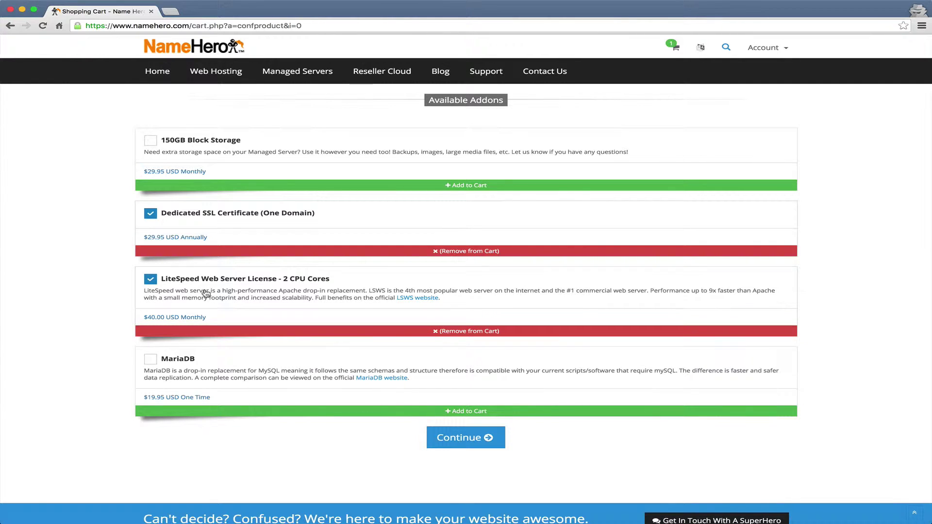
pyautogui.click(235, 305)
pyautogui.click(235, 306)
pyautogui.click(235, 305)
pyautogui.scroll(-1, 235, 306)
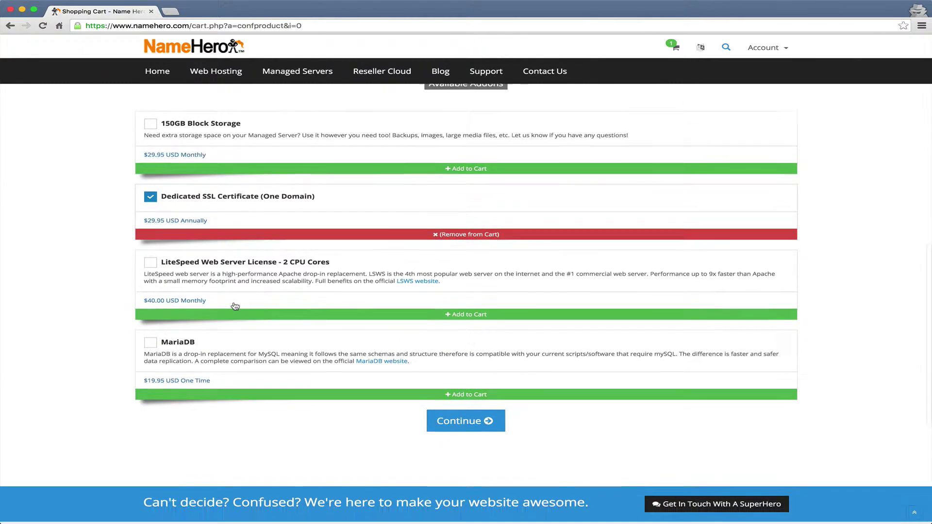
# Add the MariaDB and LiteSpeed 2 CPU Cores license addons and continue to review.
pyautogui.click(188, 347)
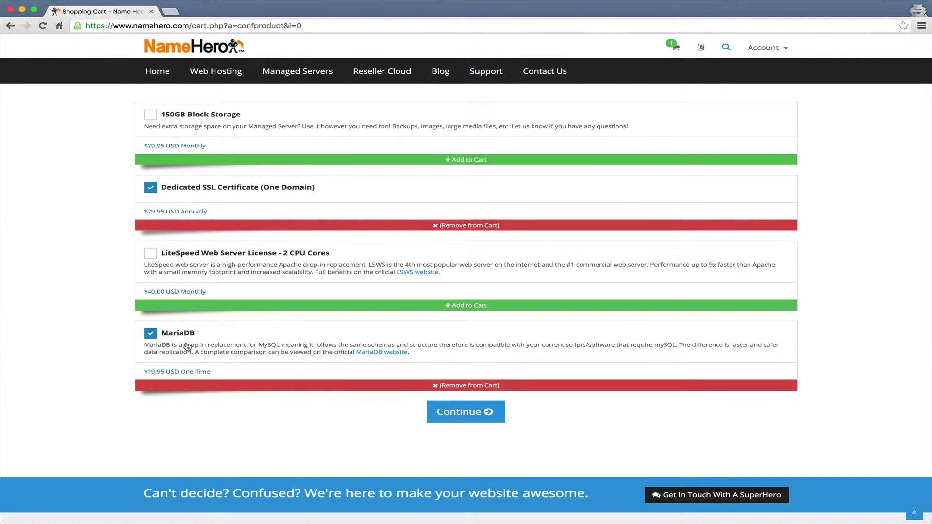
pyautogui.click(187, 346)
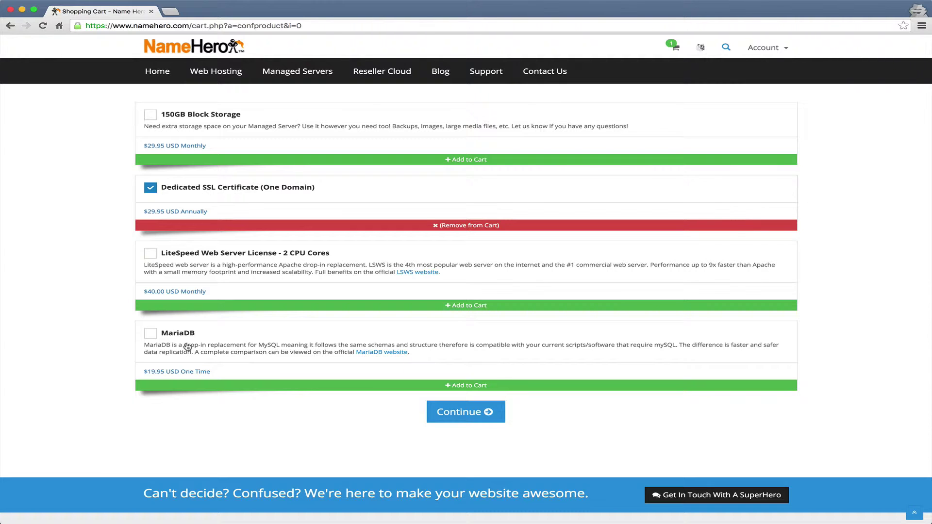
pyautogui.click(188, 347)
pyautogui.click(188, 268)
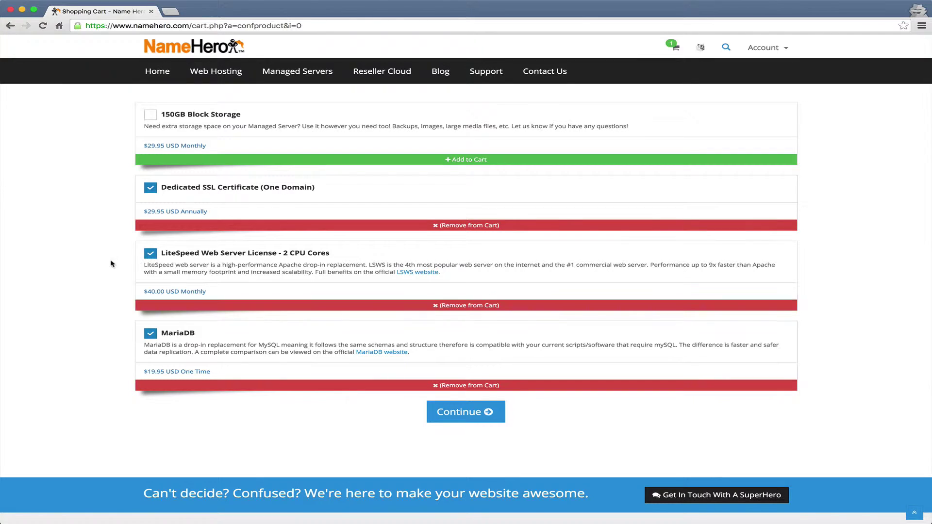
pyautogui.scroll(2, 325, 356)
pyautogui.scroll(-4, 326, 355)
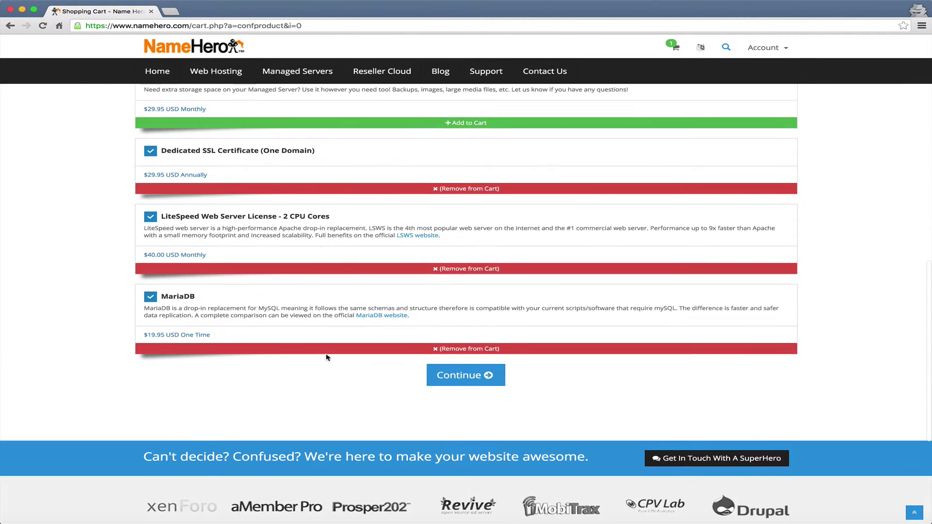
pyautogui.click(478, 377)
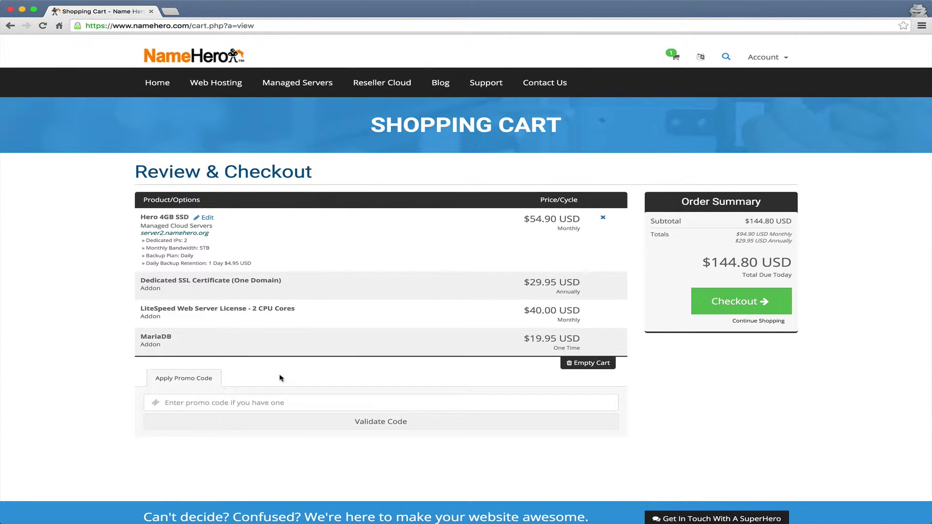
# Check out the cart with the Hero 4GB SSD server and addons to reach Order Confirmation.
pyautogui.scroll(-1, 280, 378)
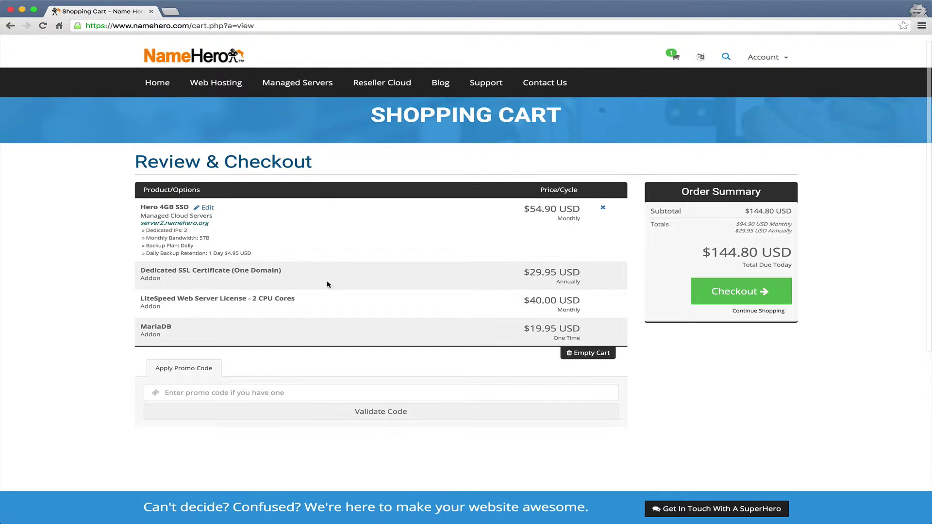
pyautogui.scroll(-2, 440, 284)
pyautogui.scroll(2, 440, 285)
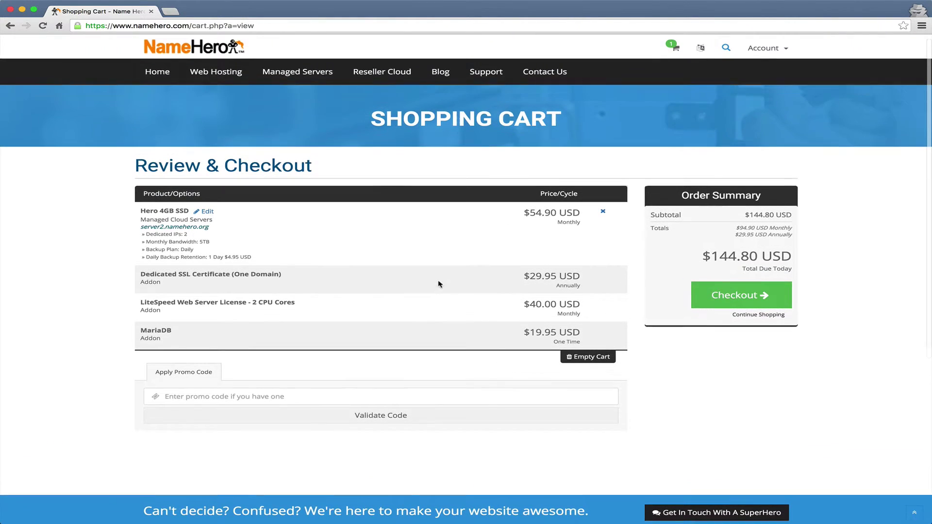
pyautogui.click(729, 289)
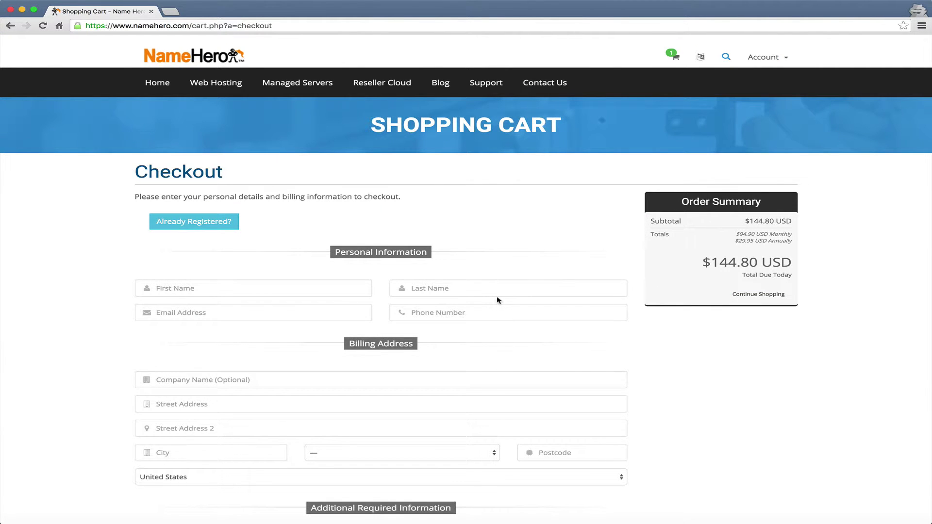
pyautogui.click(672, 1)
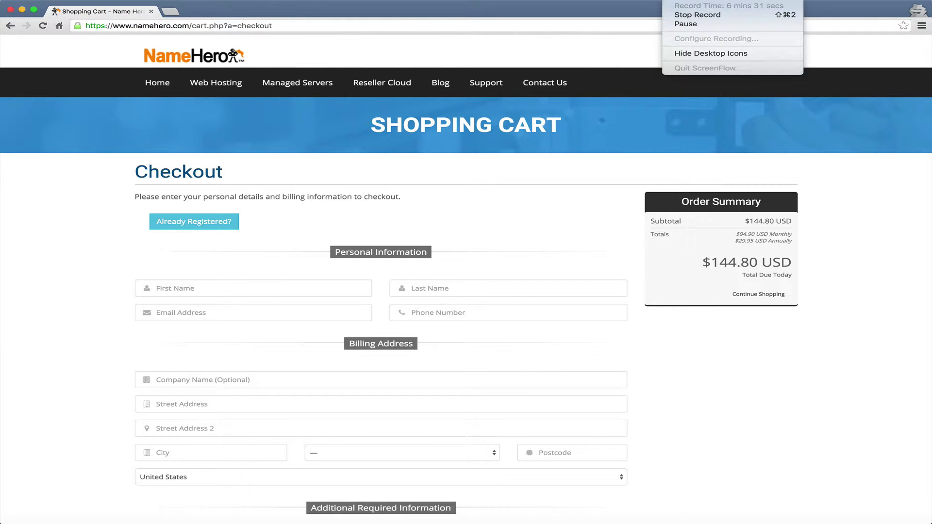
pyautogui.click(673, 27)
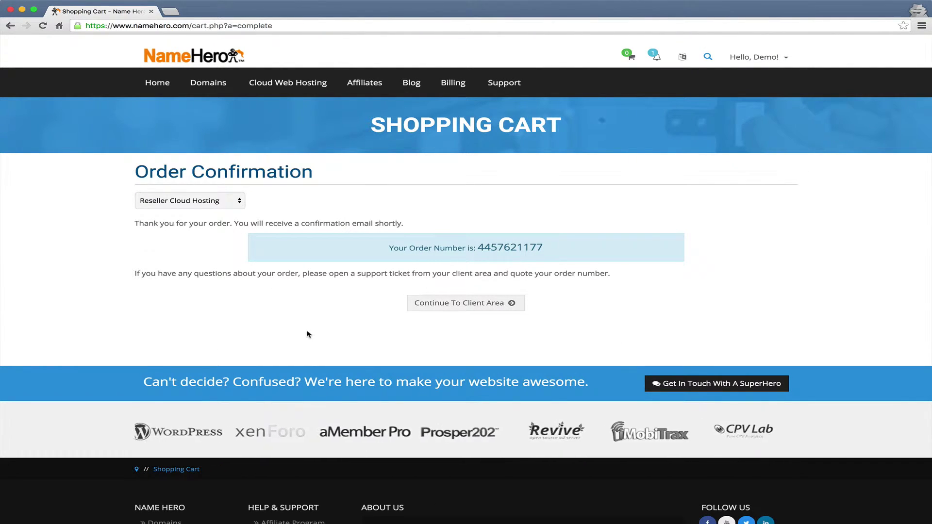
# Go to the Client Area, then Cloud Web Hosting, and open the Hero 4GB SSD product.
pyautogui.click(452, 310)
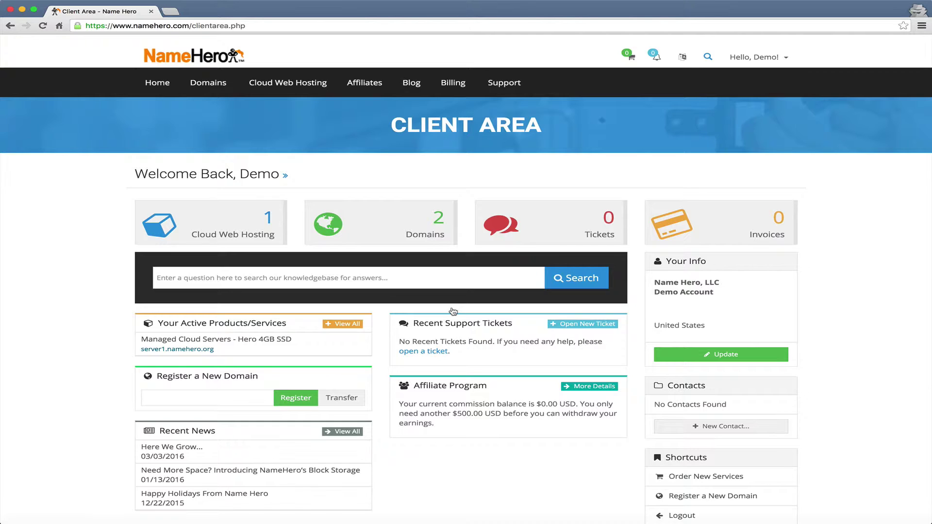
pyautogui.click(268, 231)
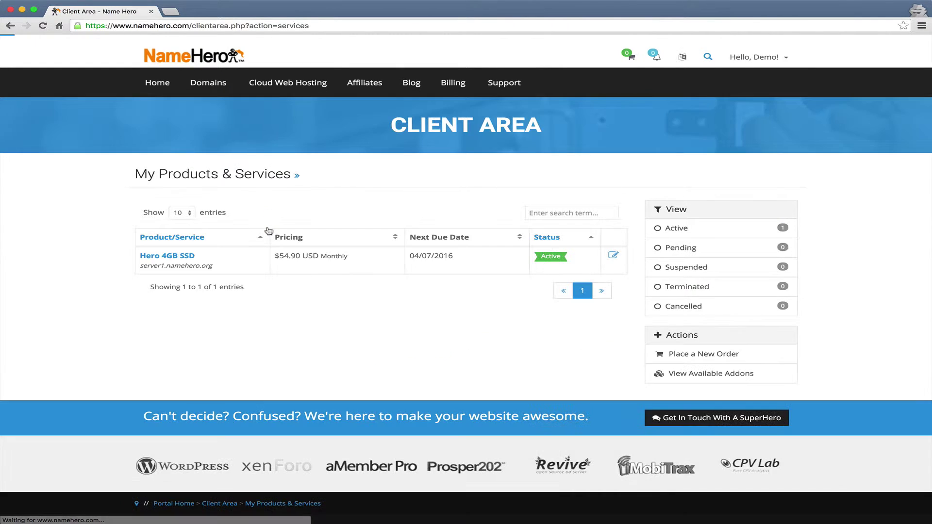
pyautogui.click(183, 257)
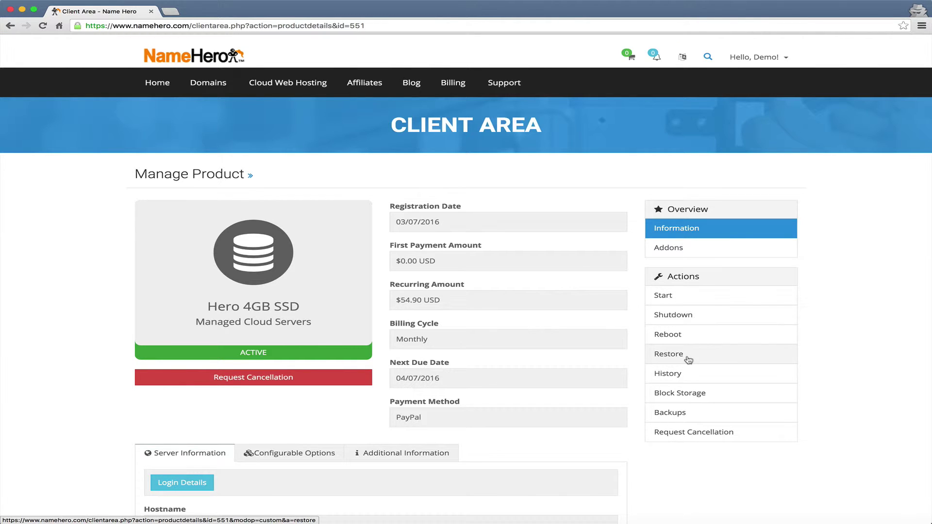
# Copy the server password from Login Details, then launch WHM in a new tab.
pyautogui.scroll(-3, 688, 360)
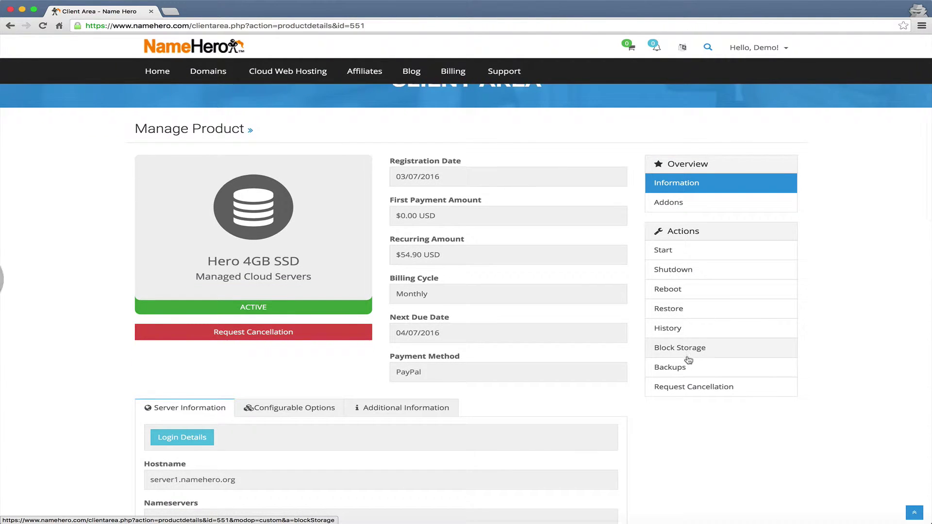
pyautogui.scroll(-2, 688, 359)
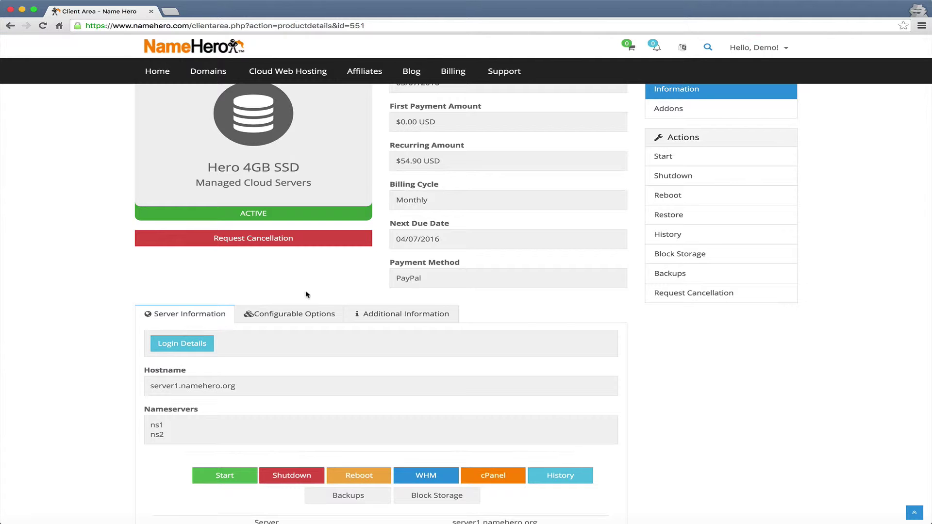
pyautogui.click(202, 347)
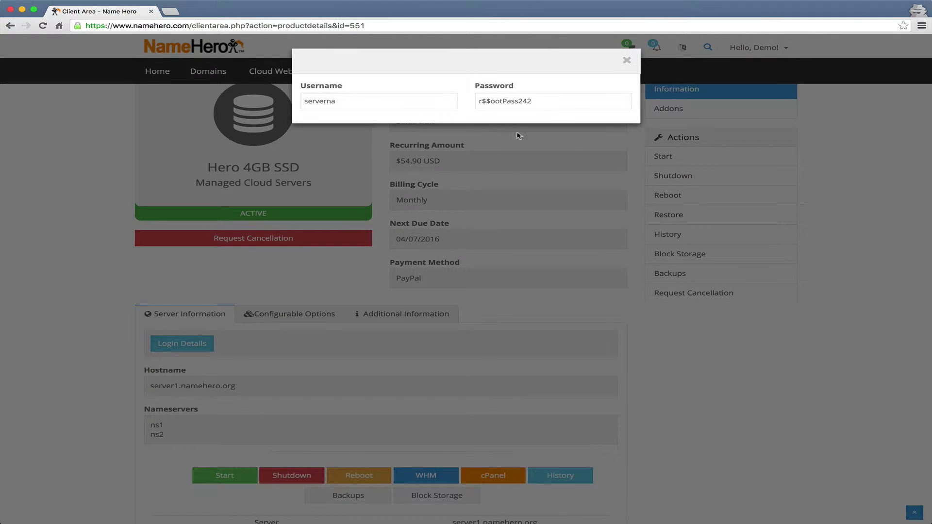
pyautogui.moveTo(533, 103); pyautogui.dragTo(473, 105)
pyautogui.click(626, 60)
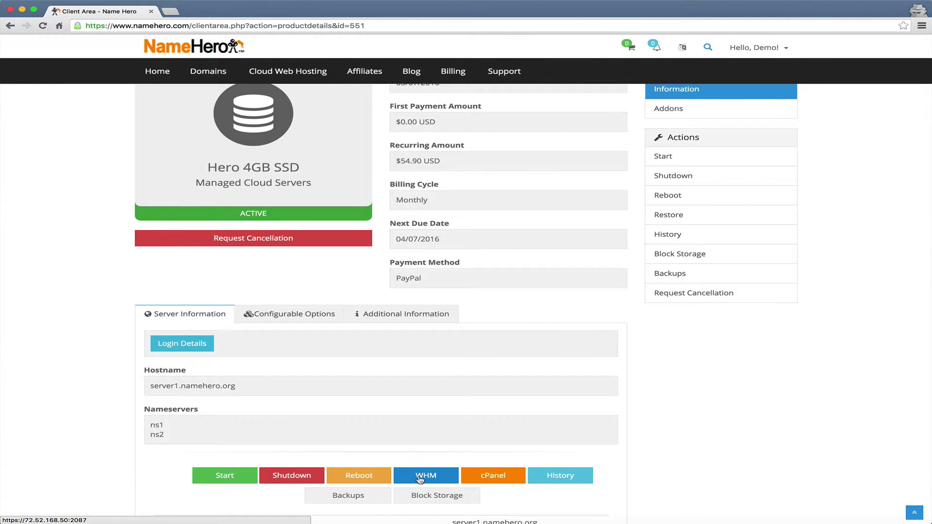
pyautogui.click(421, 478)
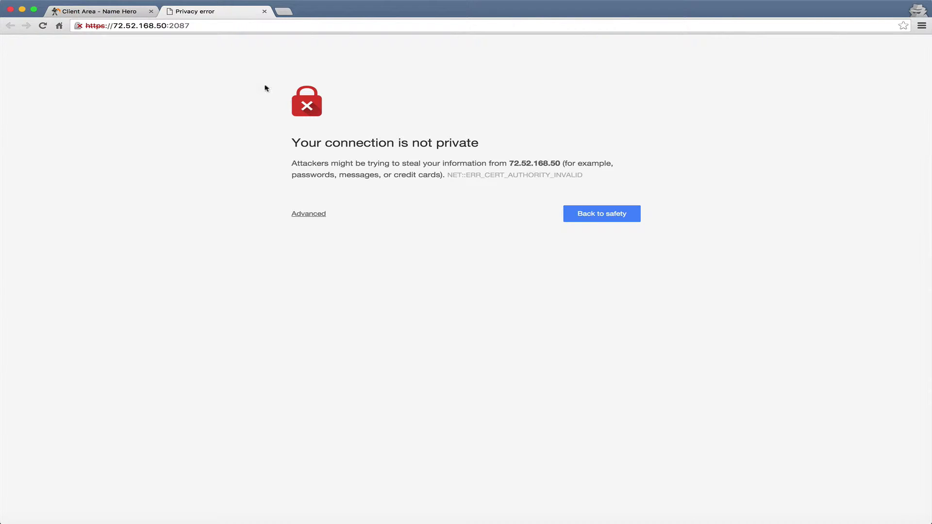
# Bypass the certificate warning for 72.52.168.50 and log into WHM as root.
pyautogui.click(309, 214)
pyautogui.click(348, 295)
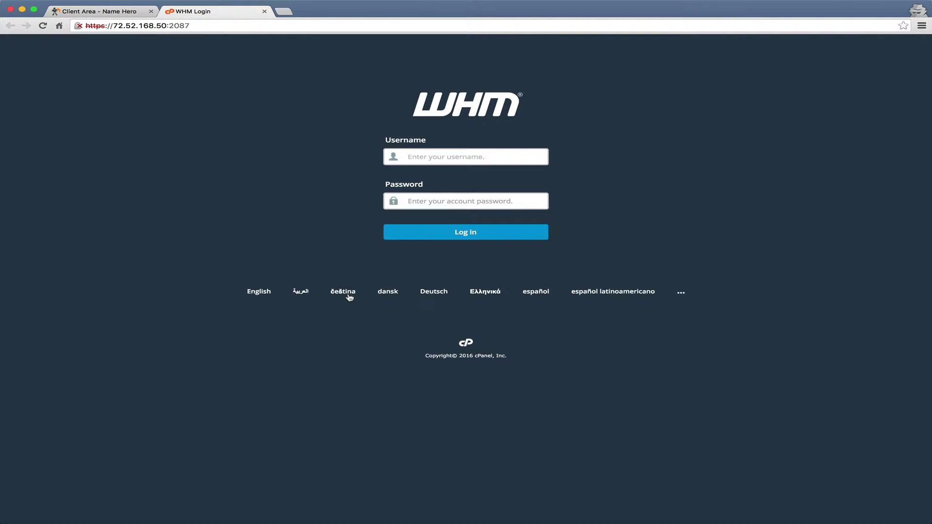
pyautogui.write('root')
pyautogui.press('Tab')
pyautogui.moveTo(437, 159); pyautogui.dragTo(398, 156)
pyautogui.click(454, 157)
pyautogui.click(423, 200)
pyautogui.write('*************')
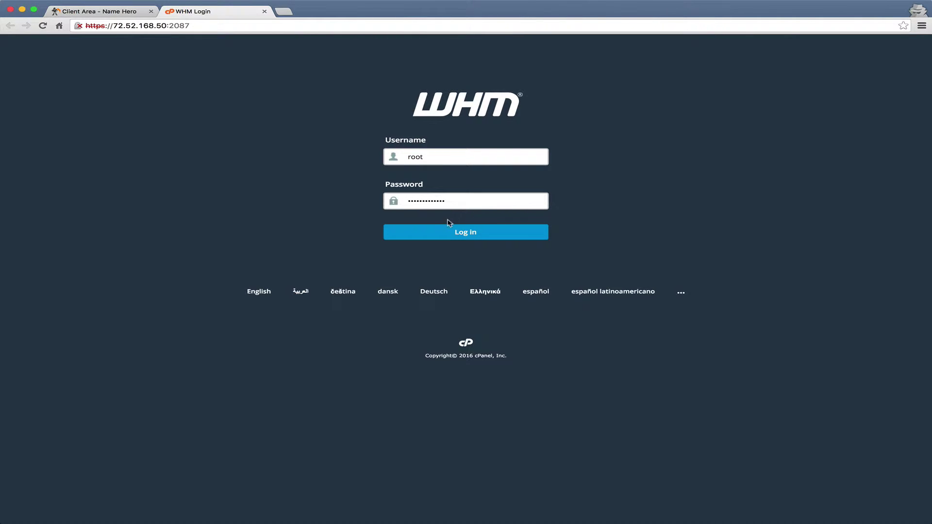
pyautogui.click(438, 232)
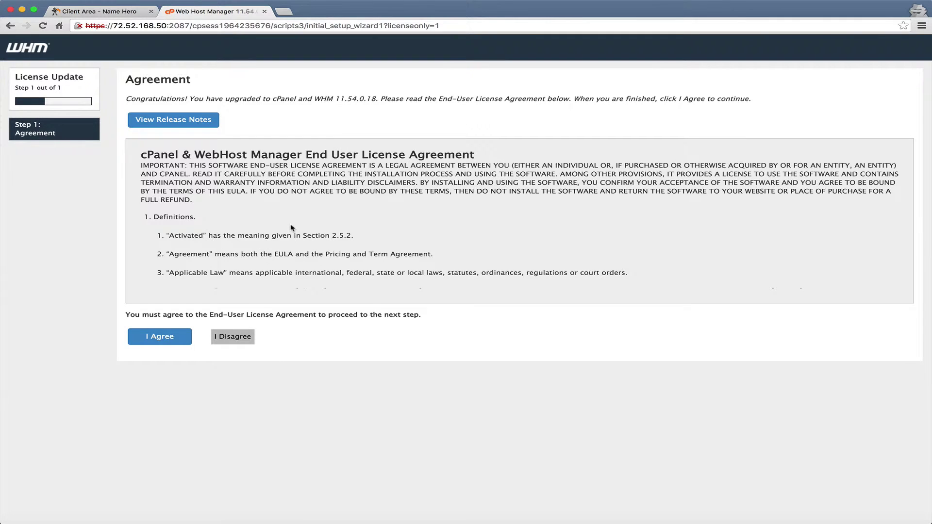
# Agree to the cPanel & WHM license and save the Feature Showcase settings.
pyautogui.click(182, 342)
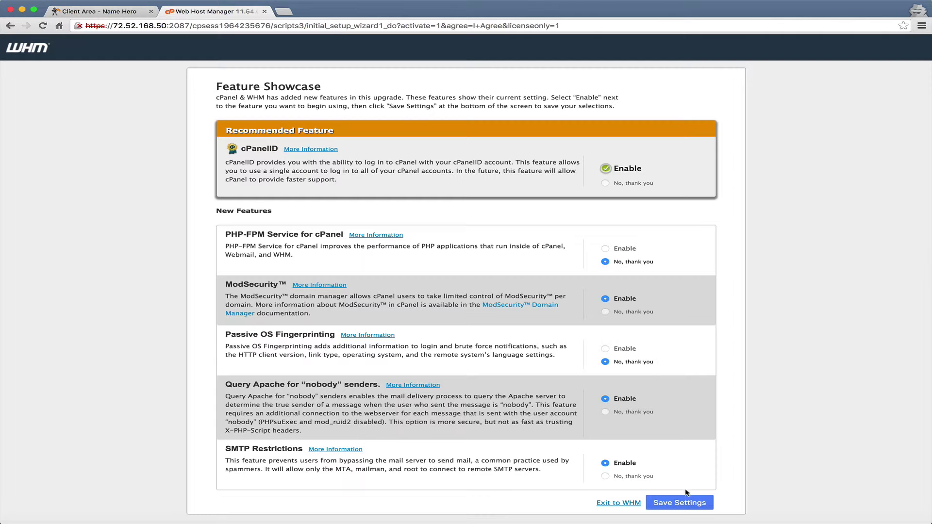
pyautogui.click(681, 503)
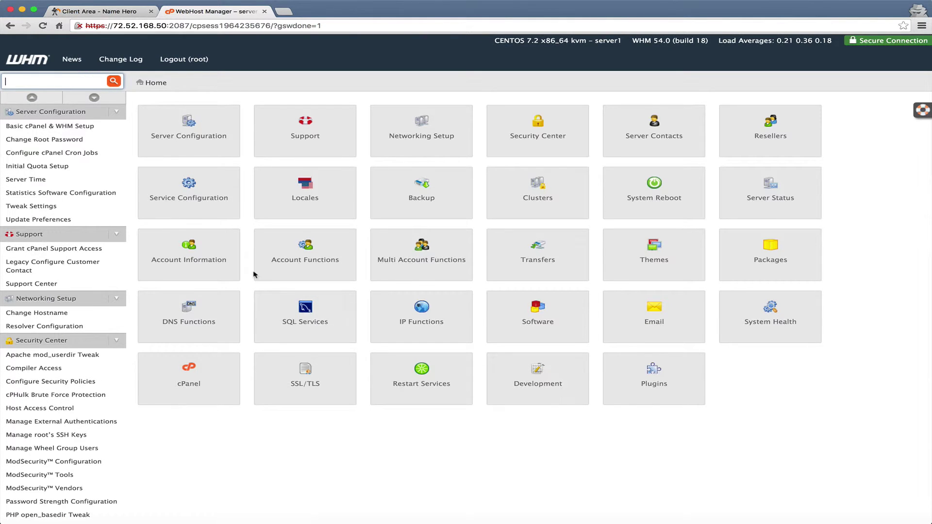
# Open Basic cPanel & WHM Setup and check Nameservers 1 and 2 read ns1/ns2.namehero.org.
pyautogui.click(95, 130)
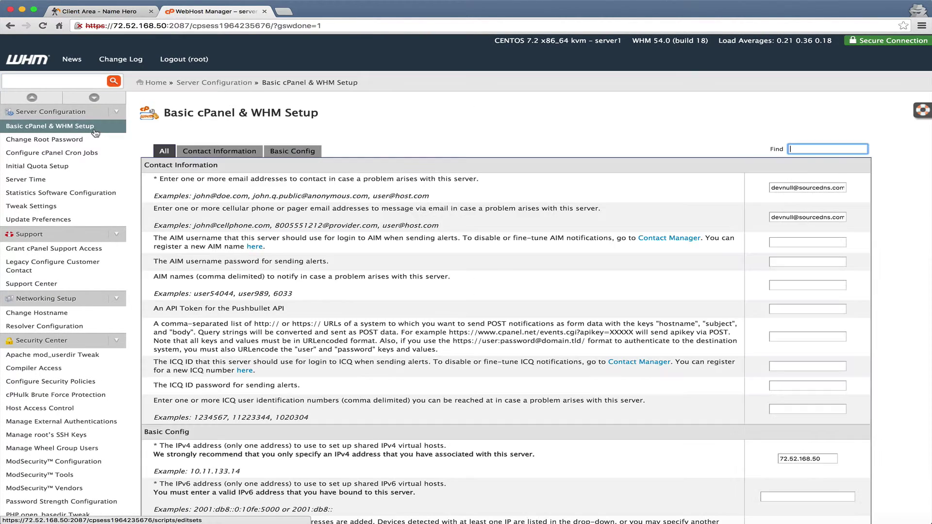
pyautogui.scroll(-15, 374, 271)
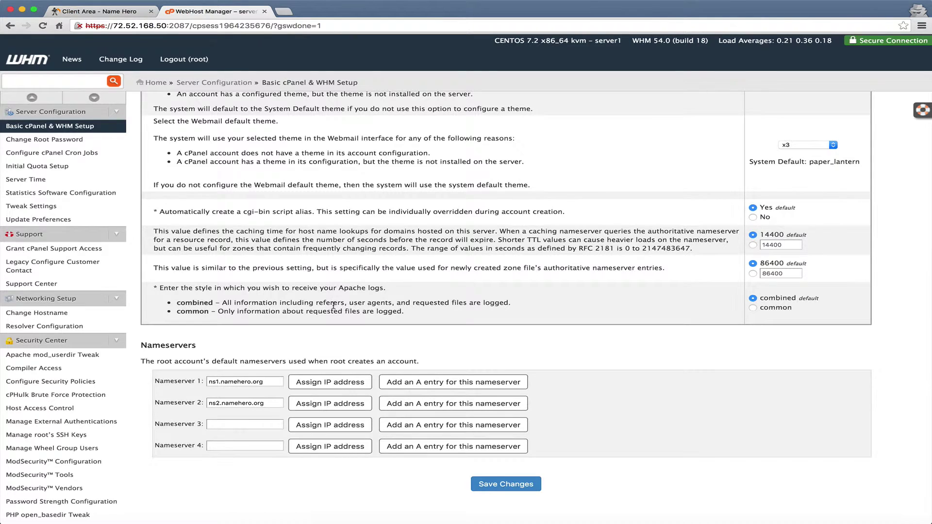
pyautogui.click(267, 382)
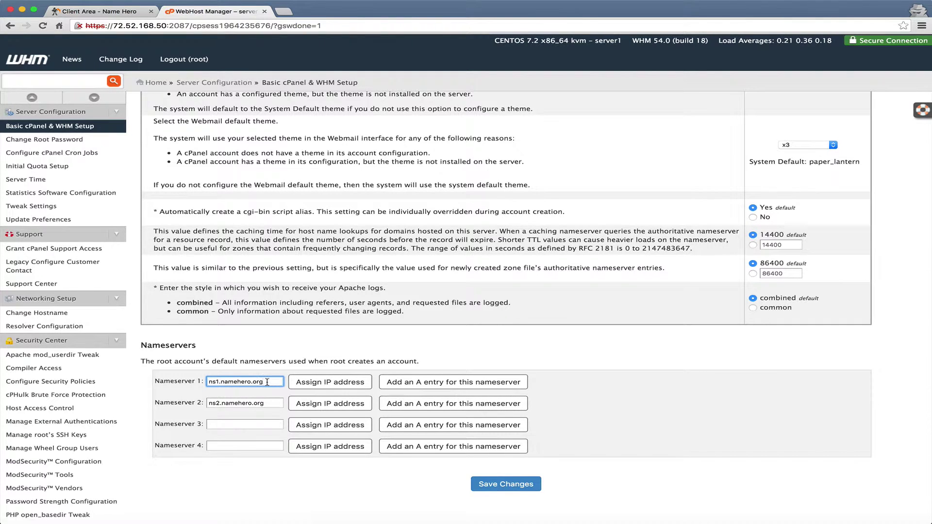
pyautogui.moveTo(267, 382); pyautogui.dragTo(173, 376)
pyautogui.moveTo(269, 403); pyautogui.dragTo(195, 397)
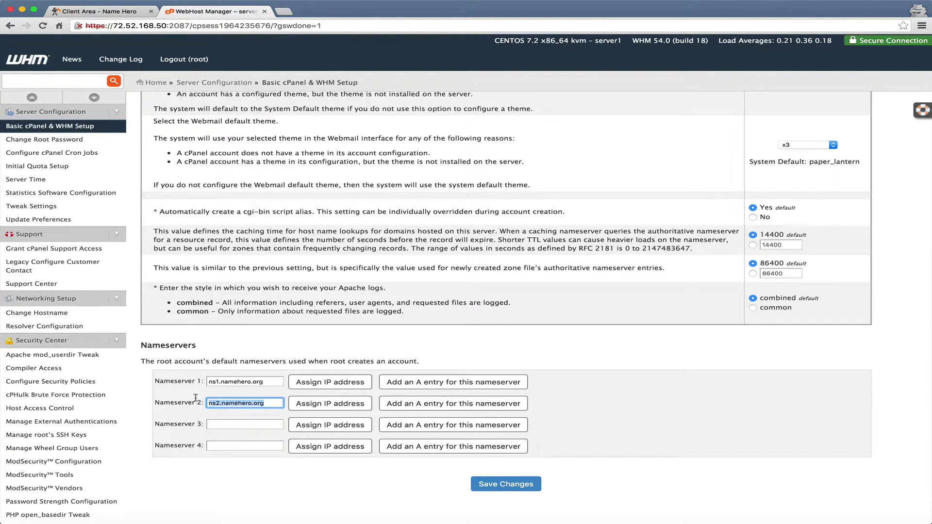
pyautogui.click(272, 402)
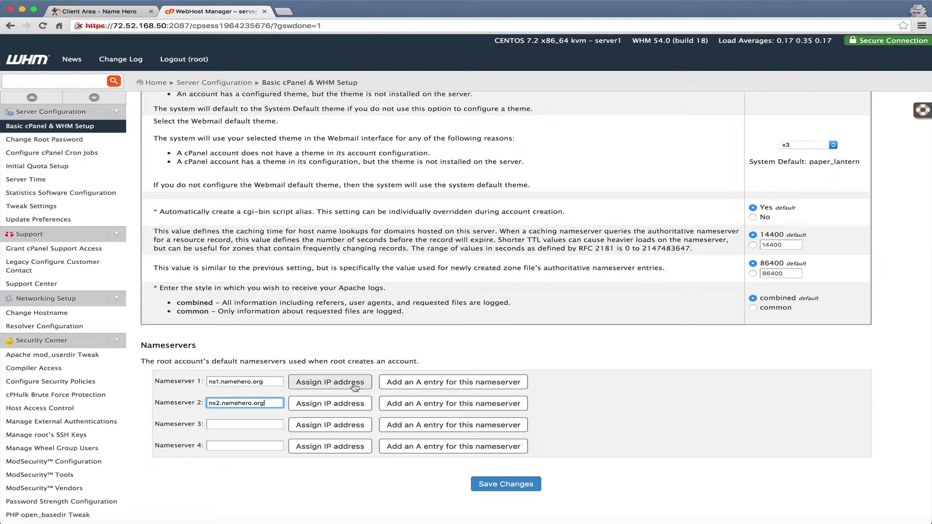
# Assign ns1.namehero.org an IP address and copy the assigned 72.52.168.50.
pyautogui.click(354, 384)
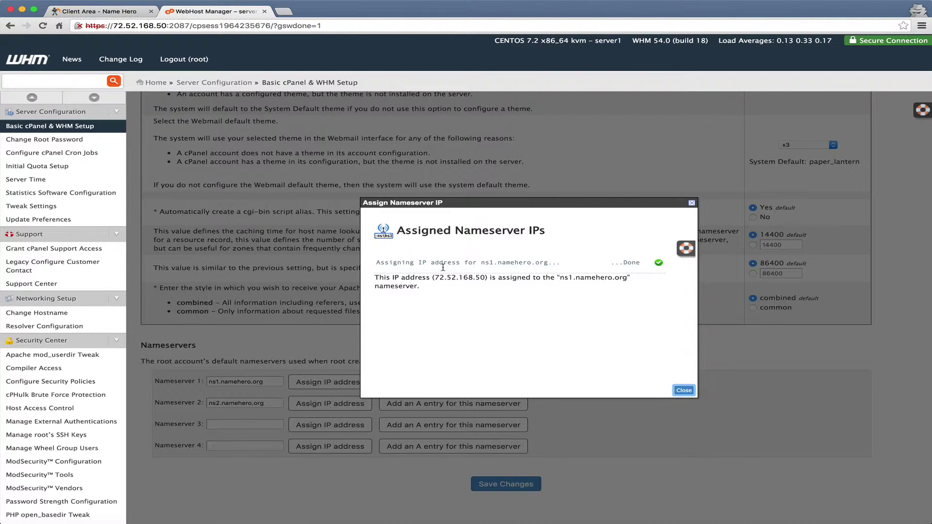
pyautogui.moveTo(434, 278); pyautogui.dragTo(486, 278)
pyautogui.hotkey('ctrl', 'c')
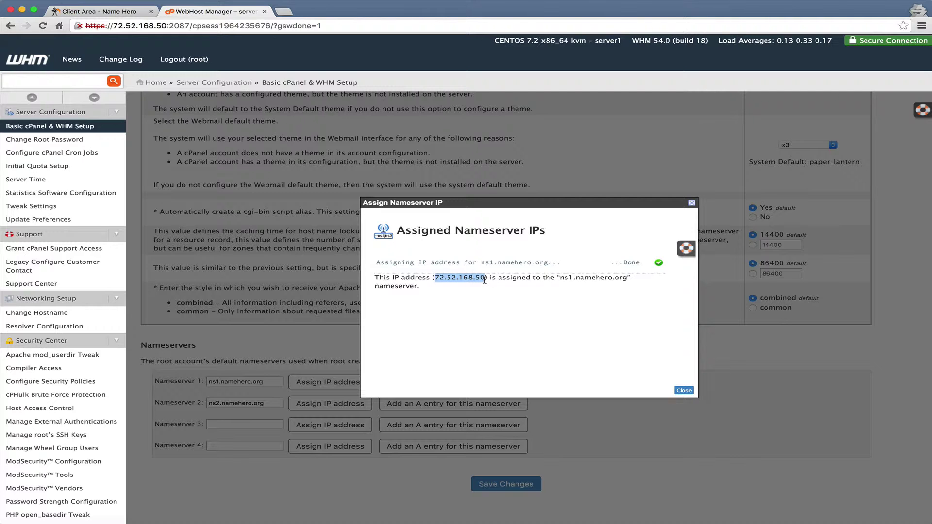
pyautogui.click(684, 391)
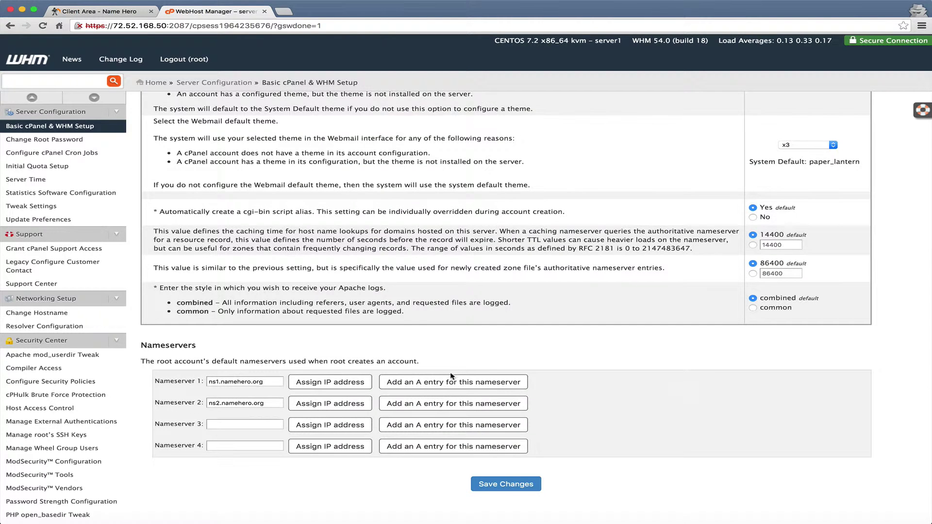
# Add an A entry for ns1.namehero.org pointing to 72.52.168.50, then return to the client area.
pyautogui.click(443, 382)
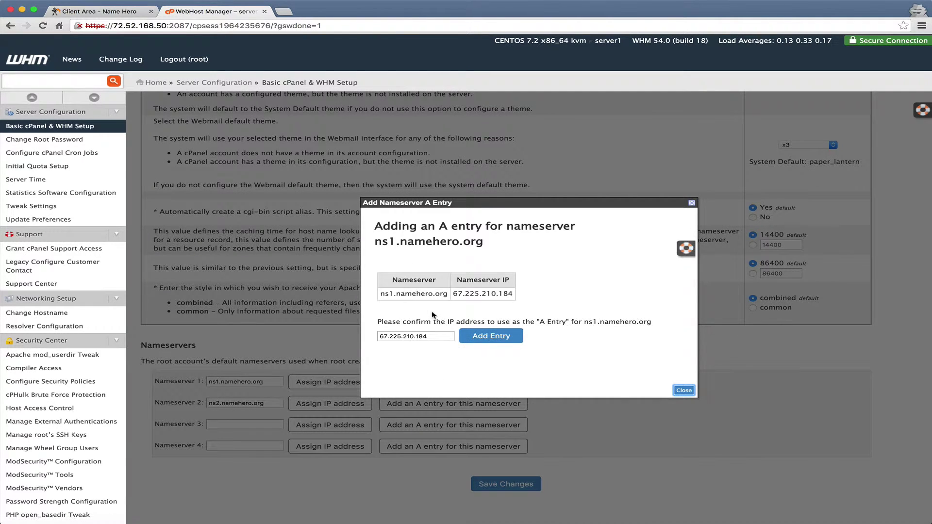
pyautogui.click(407, 336)
pyautogui.tripleClick(407, 336)
pyautogui.hotkey('ctrl', 'v')
pyautogui.click(487, 341)
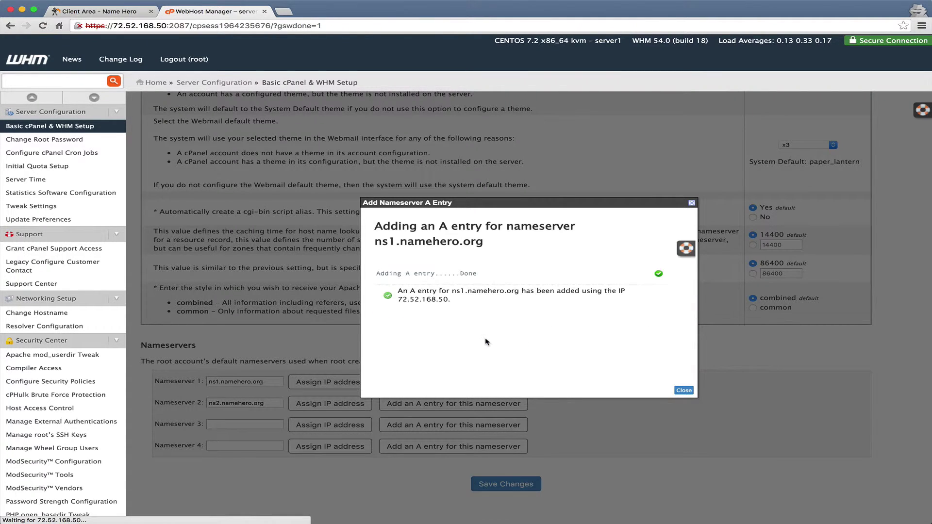
pyautogui.click(683, 391)
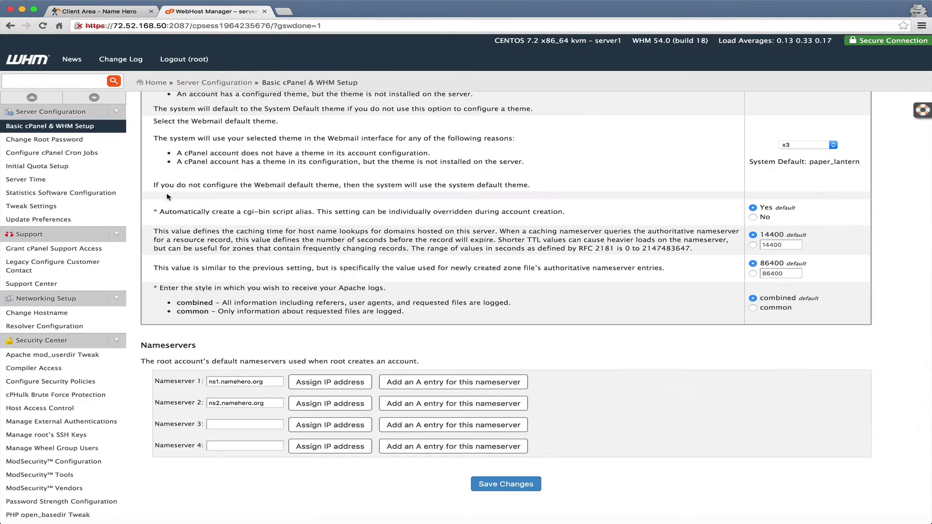
pyautogui.click(127, 10)
pyautogui.click(208, 71)
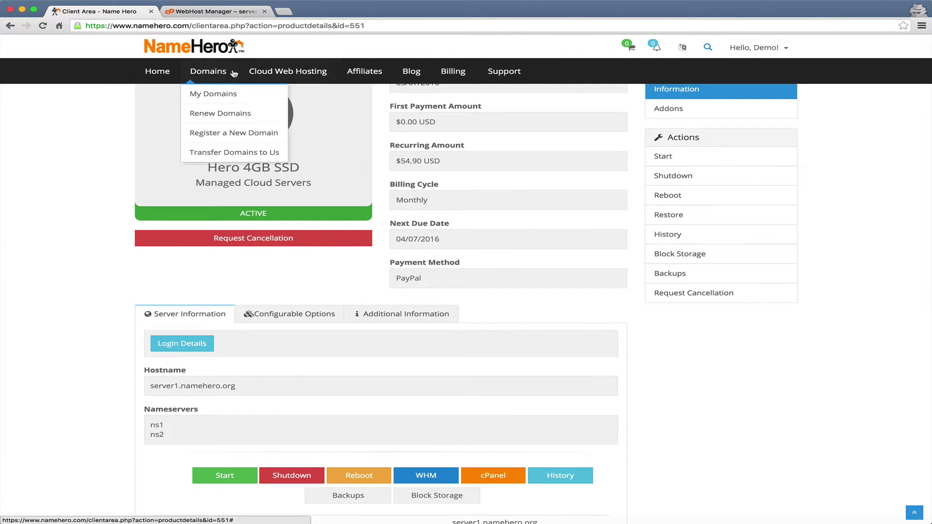
# Go to namehero.org's private nameserver registration page in the NameHero client area.
pyautogui.click(207, 99)
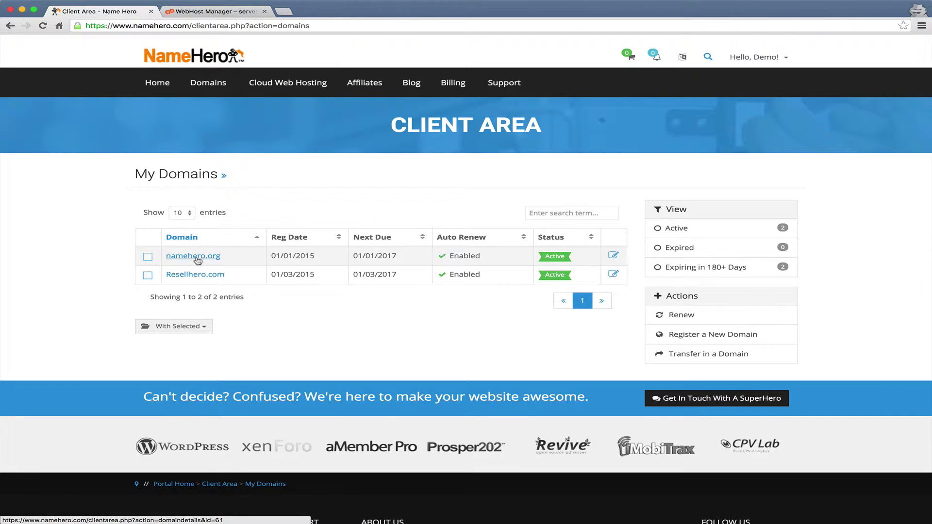
pyautogui.click(197, 257)
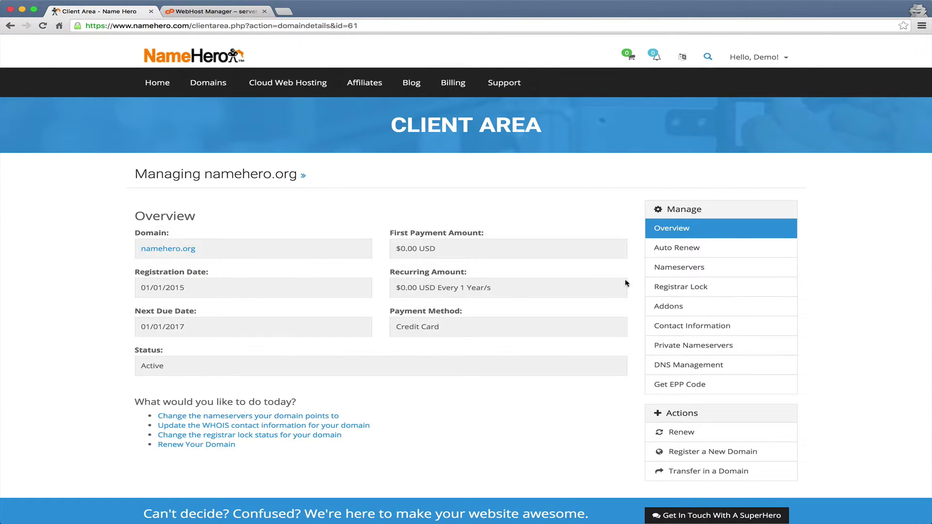
pyautogui.click(689, 273)
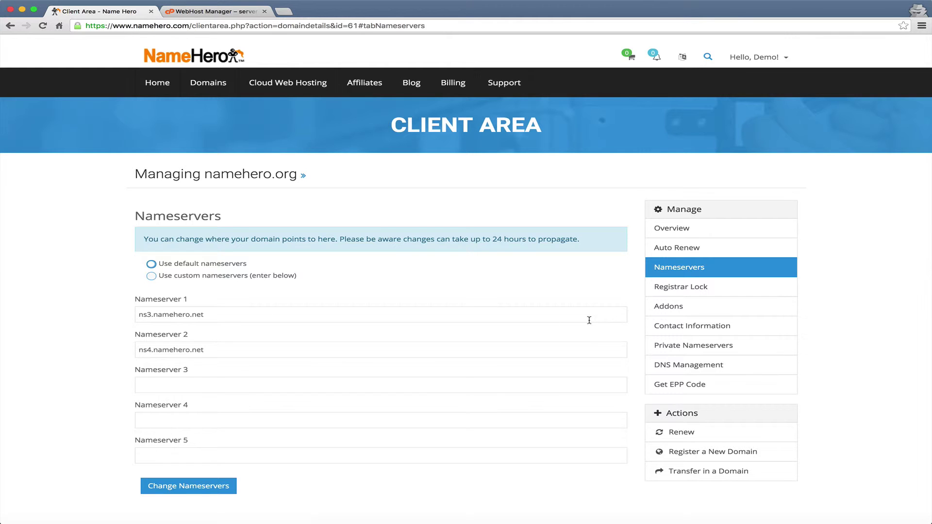
pyautogui.click(666, 354)
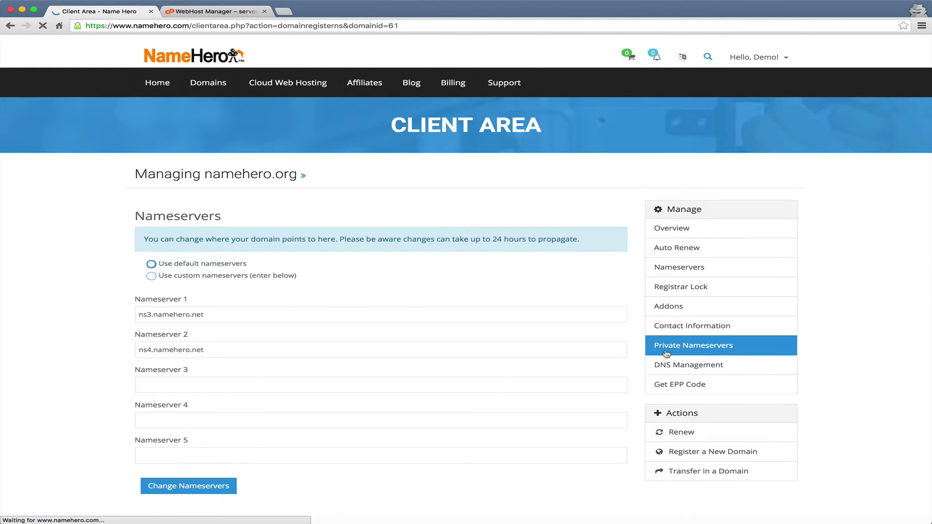
# Register private nameserver ns1 with IP 72.52.168.50 and save.
pyautogui.click(335, 290)
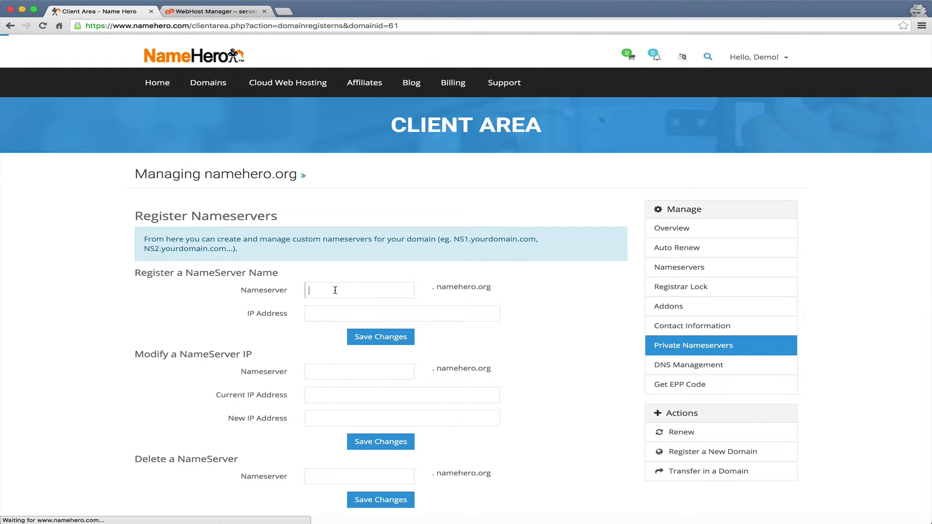
pyautogui.write('ns1')
pyautogui.click(335, 310)
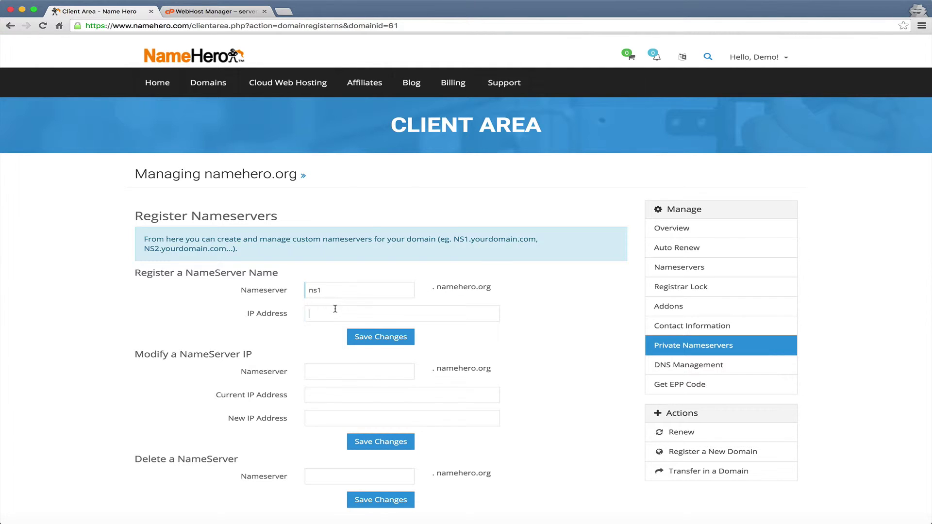
pyautogui.write('72.52.168.50')
pyautogui.click(397, 337)
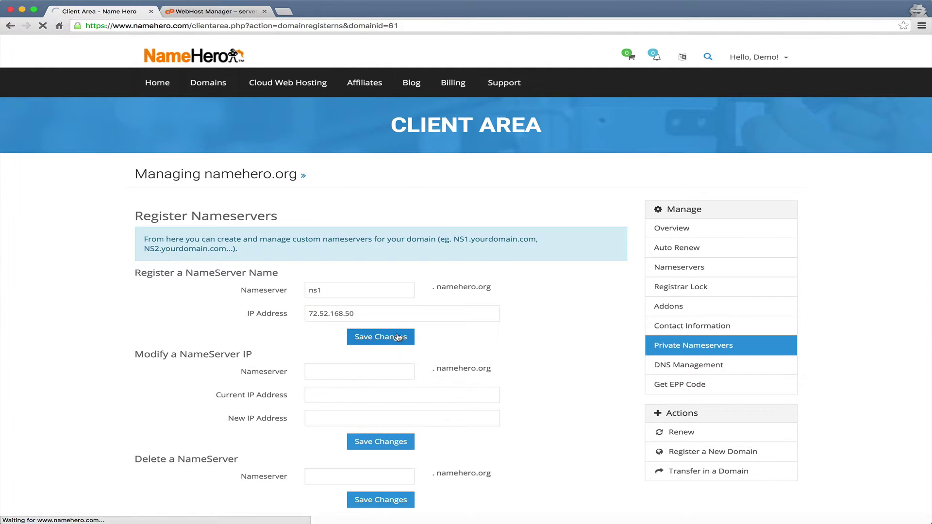
pyautogui.click(217, 11)
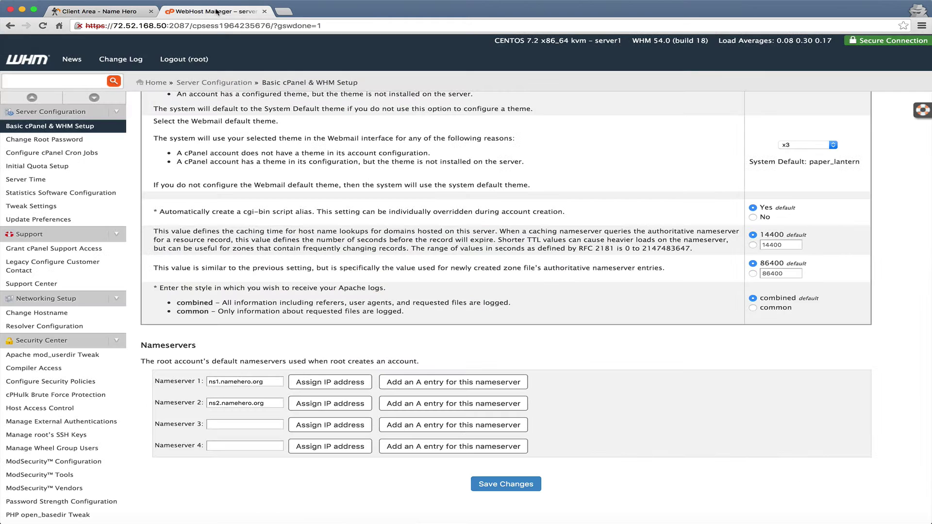
# Assign ns2.namehero.org an IP and copy the assigned 72.52.168.51.
pyautogui.click(317, 407)
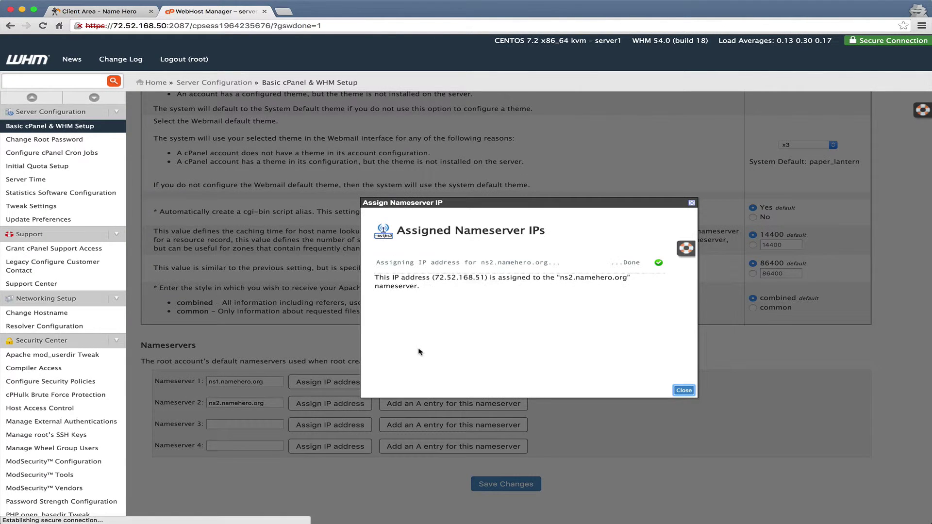
pyautogui.moveTo(437, 278); pyautogui.dragTo(488, 278)
pyautogui.press('super+c')
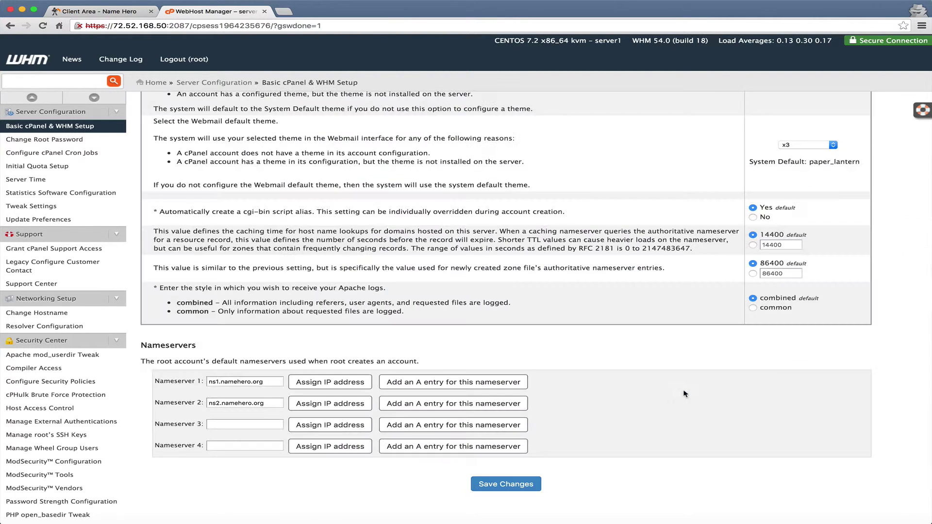
pyautogui.click(684, 391)
# Add an A entry for ns2.namehero.org pointing to 72.52.168.51.
pyautogui.click(437, 397)
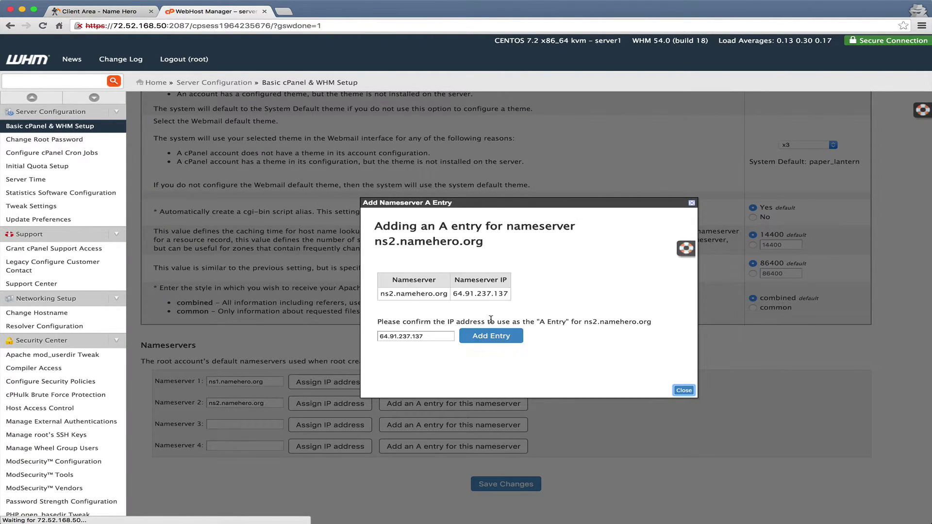
pyautogui.tripleClick(424, 336)
pyautogui.press('super+v')
pyautogui.click(493, 335)
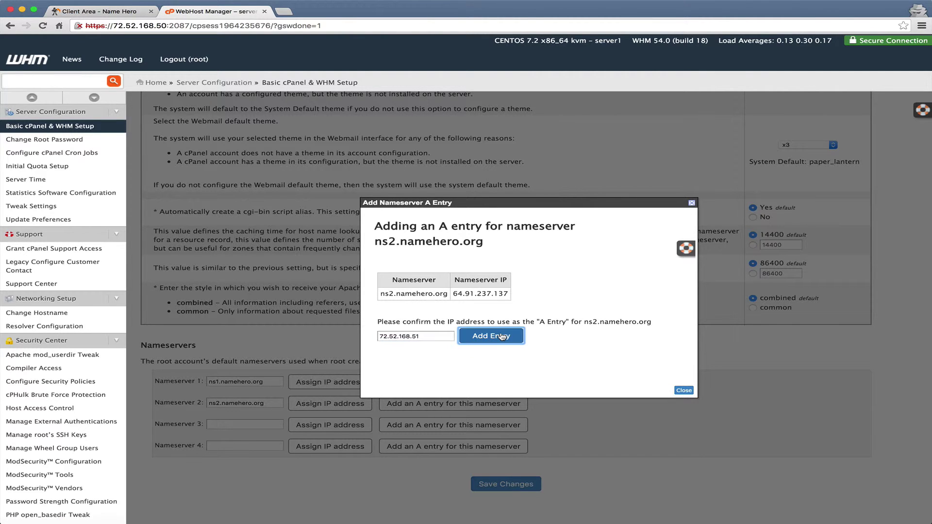
# Register private nameserver ns2 with IP 72.52.168.51 in the NameHero client area.
pyautogui.click(117, 17)
pyautogui.click(340, 320)
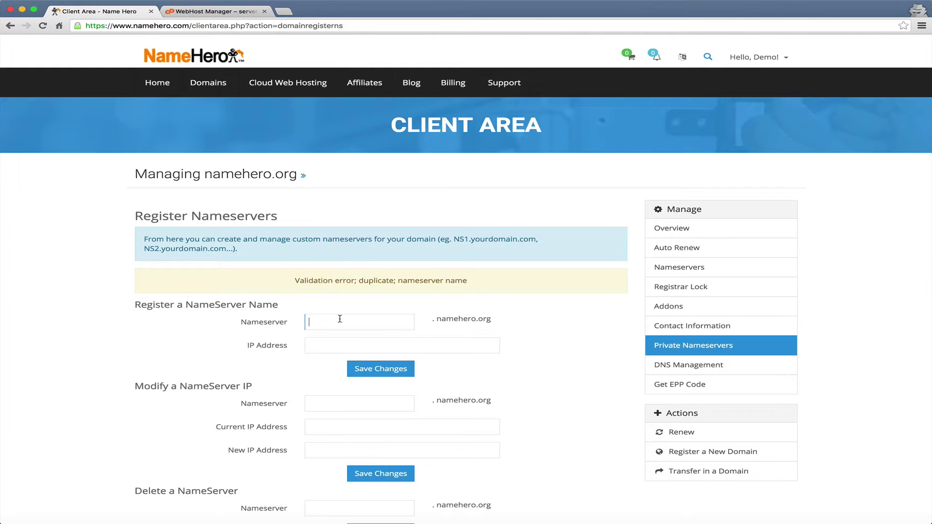
pyautogui.write('ns2')
pyautogui.click(318, 345)
pyautogui.press('super+v')
pyautogui.click(391, 377)
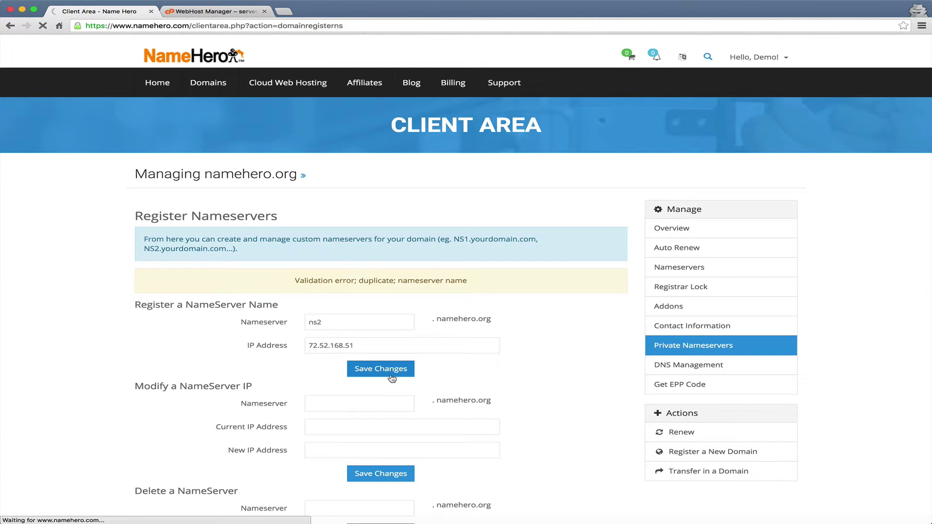
# Back in WHM, save the Basic cPanel & WHM Setup nameserver settings.
pyautogui.click(203, 13)
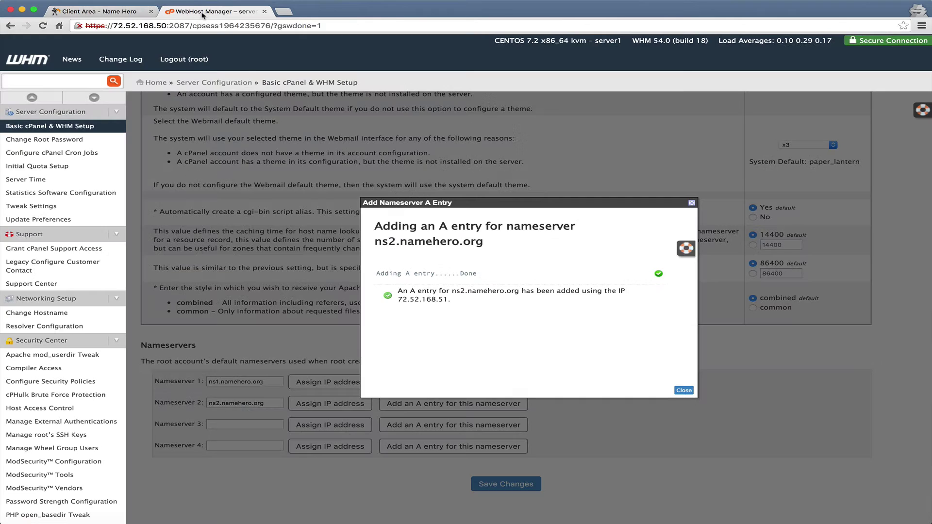
pyautogui.click(683, 391)
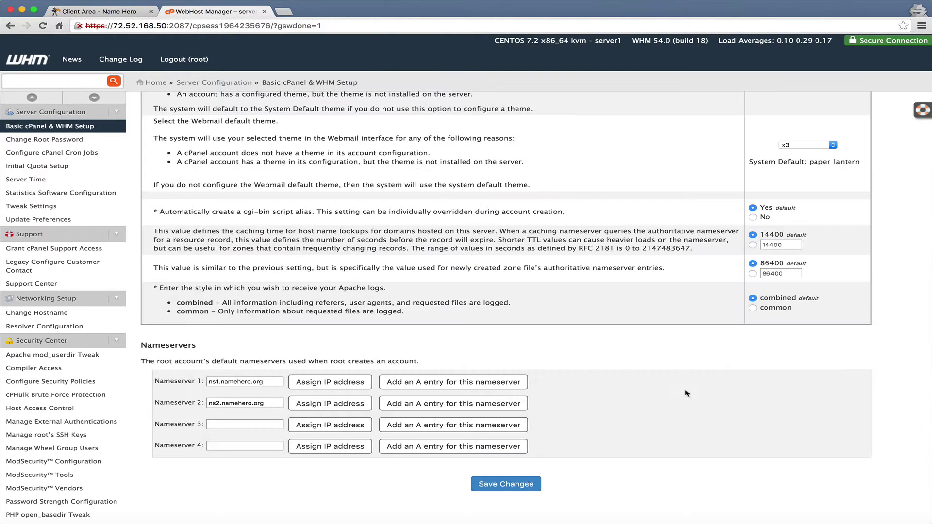
pyautogui.click(532, 484)
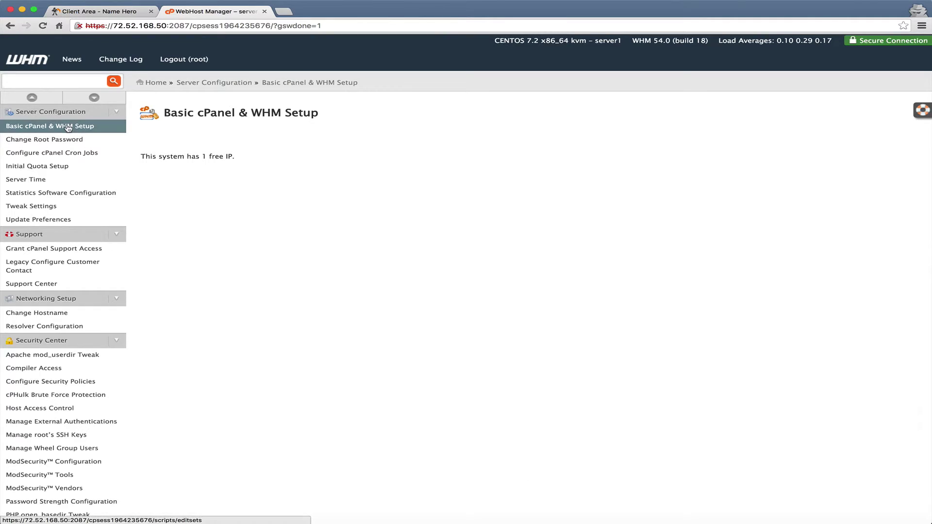
# Reopen Basic cPanel & WHM Setup, then bring up the Create a New Account form.
pyautogui.click(68, 127)
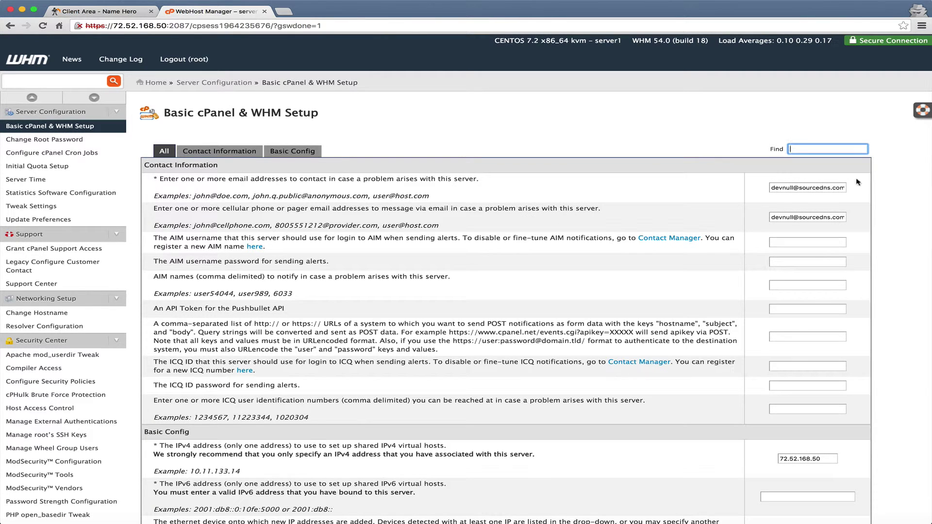
pyautogui.tripleClick(790, 188)
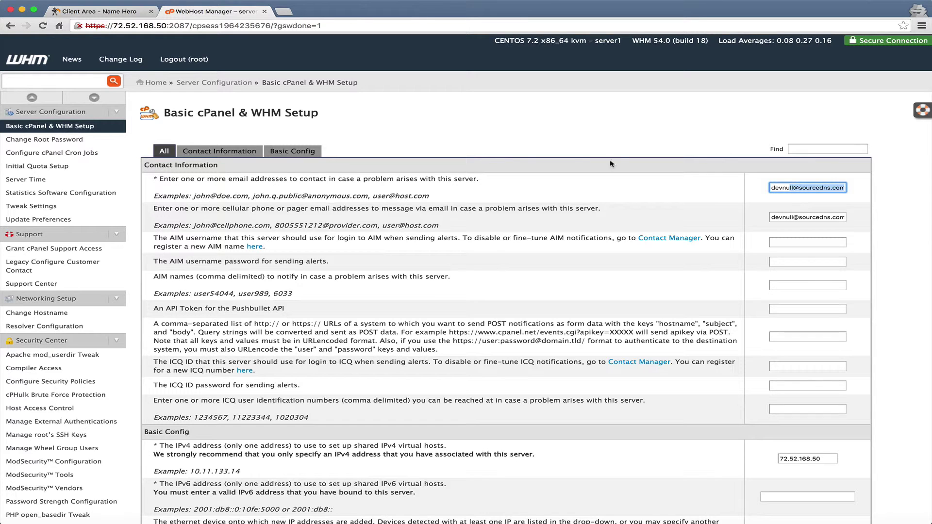
pyautogui.click(41, 81)
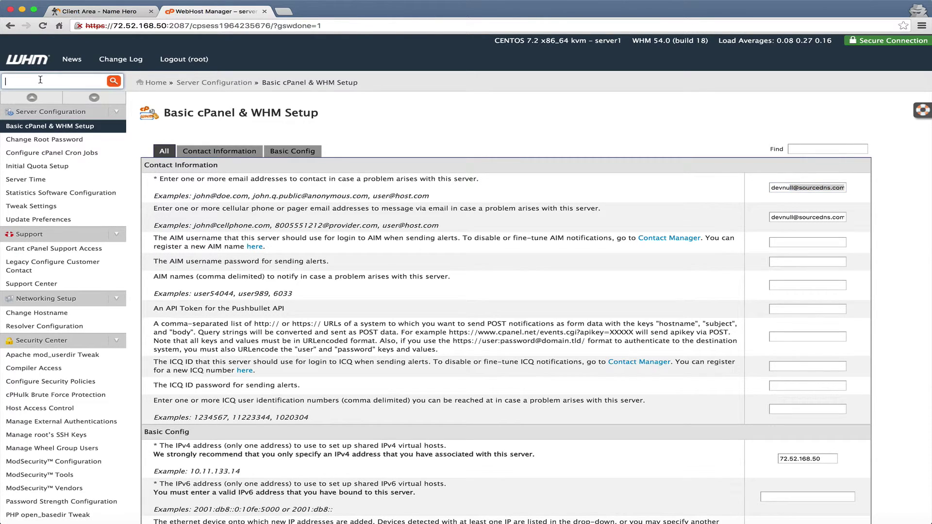
pyautogui.write('create')
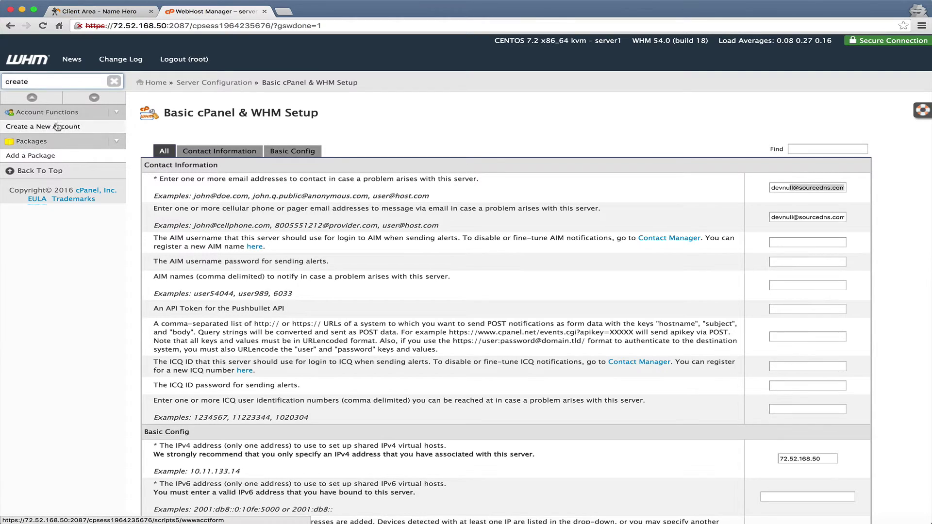
pyautogui.click(57, 127)
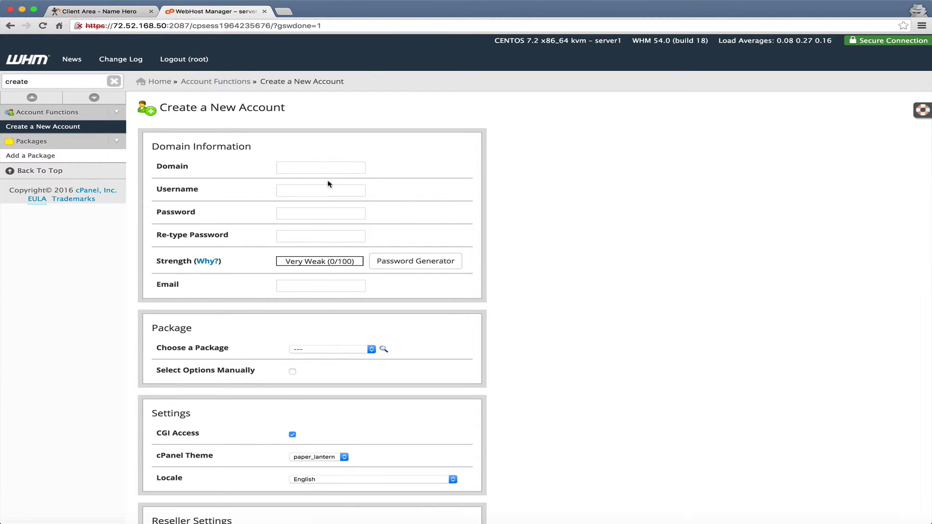
pyautogui.click(323, 171)
# Open List Accounts, which shows no accounts on the server yet.
pyautogui.doubleClick(41, 83)
pyautogui.write('list')
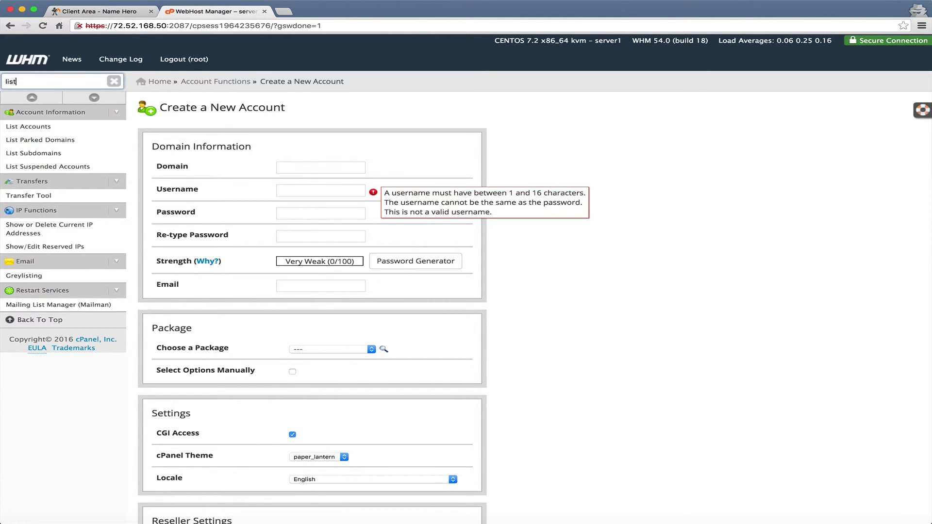
pyautogui.click(29, 126)
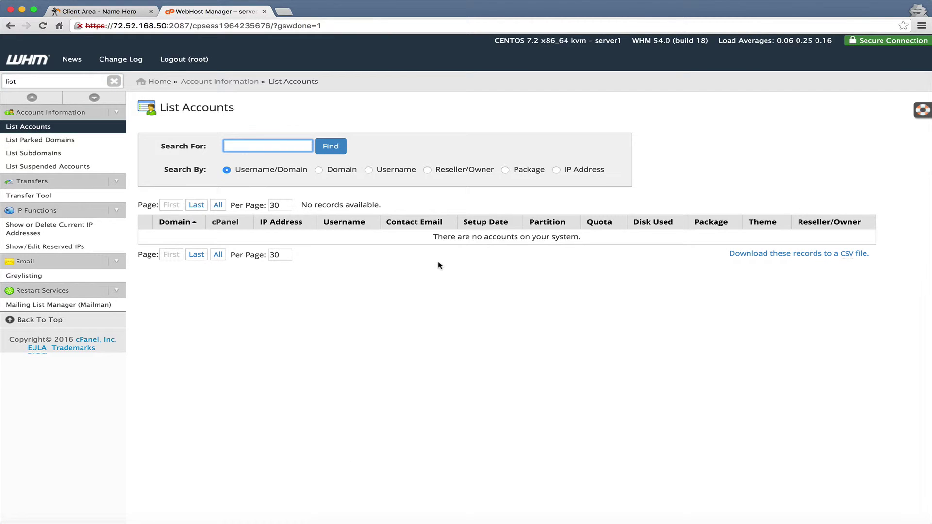
# Start a new account with domain namehero.org and username nhorg.
pyautogui.doubleClick(29, 81)
pyautogui.write('create')
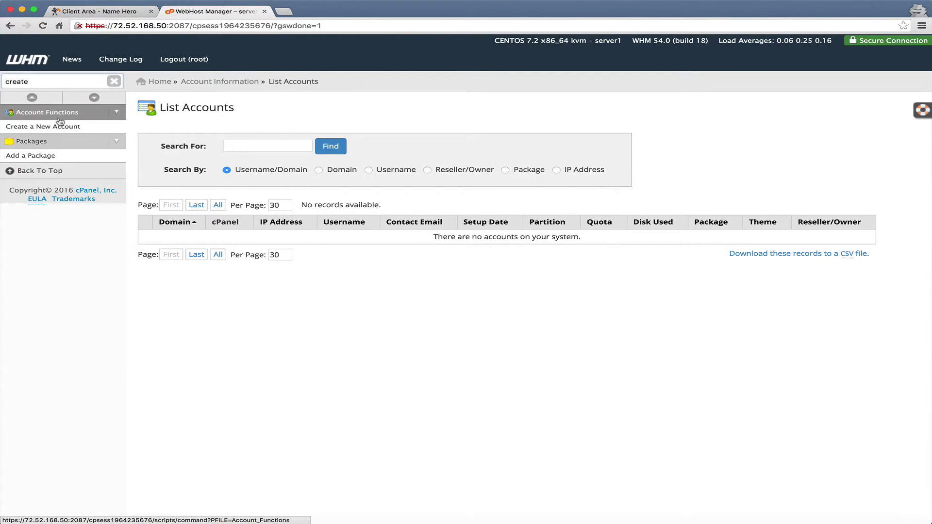
pyautogui.click(59, 121)
pyautogui.click(58, 126)
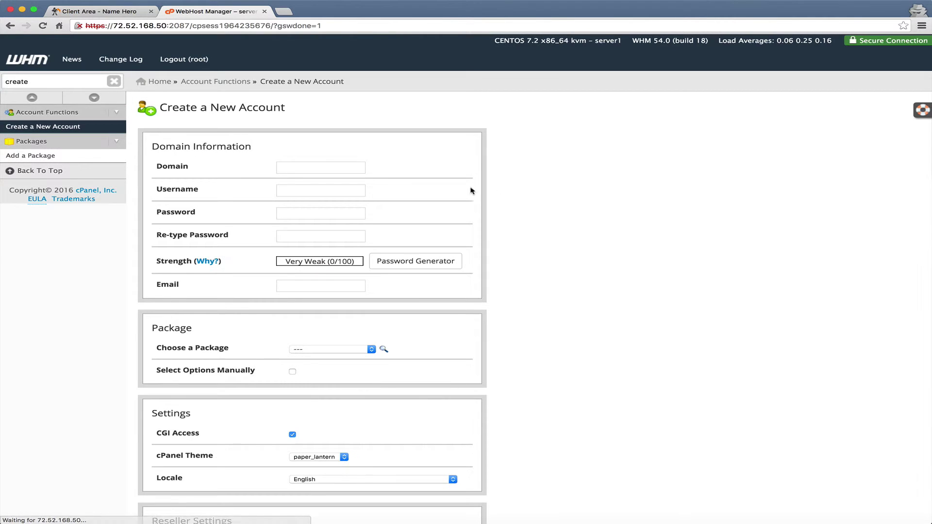
pyautogui.click(315, 166)
pyautogui.write('n')
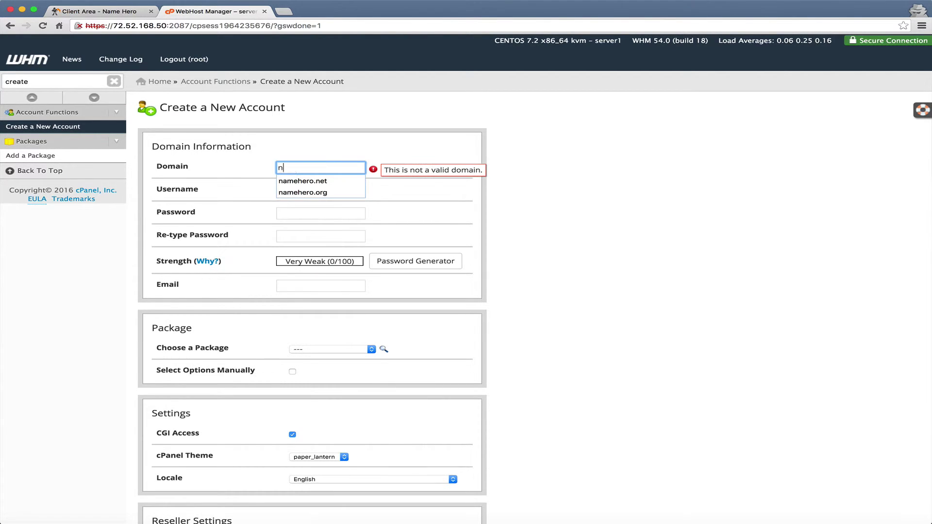
pyautogui.write('amehero.org')
pyautogui.press('Tab')
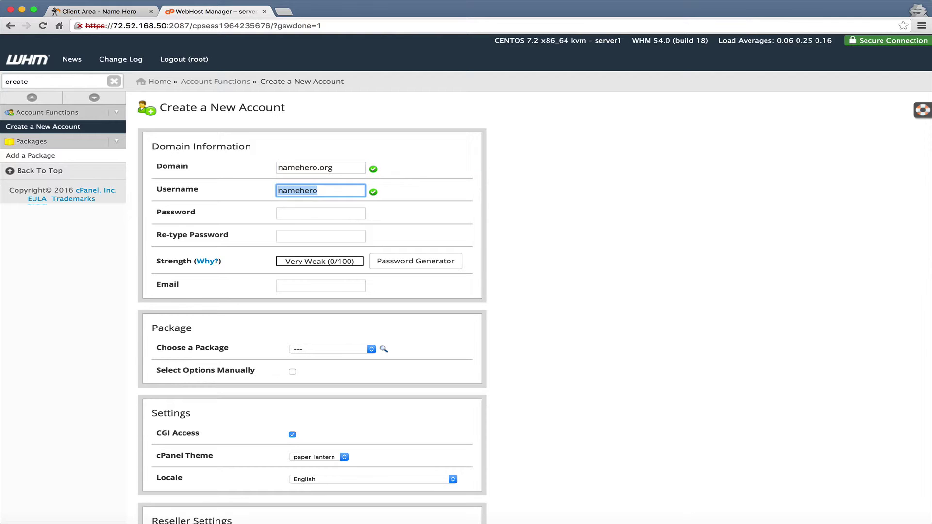
pyautogui.write('nhor')
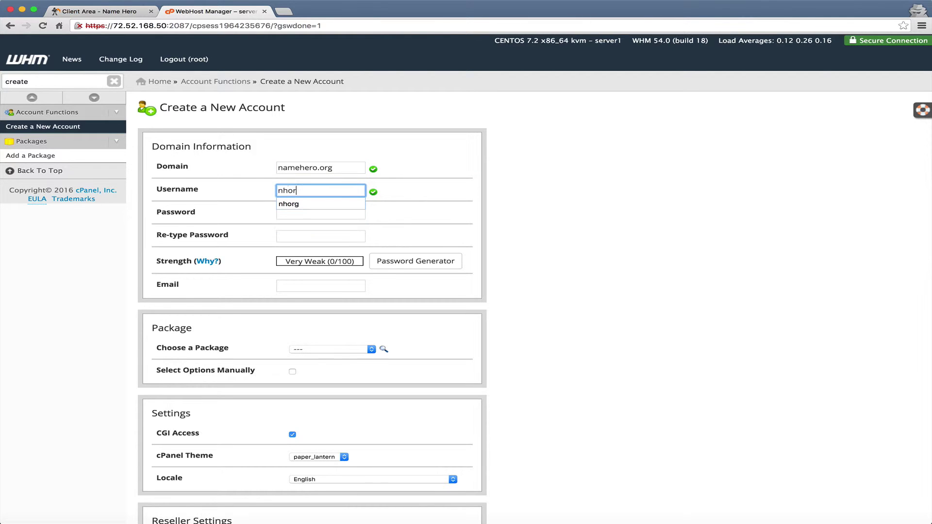
pyautogui.write('g')
pyautogui.press('Tab')
# Generate a Very Strong random password and use it for the account.
pyautogui.click(425, 261)
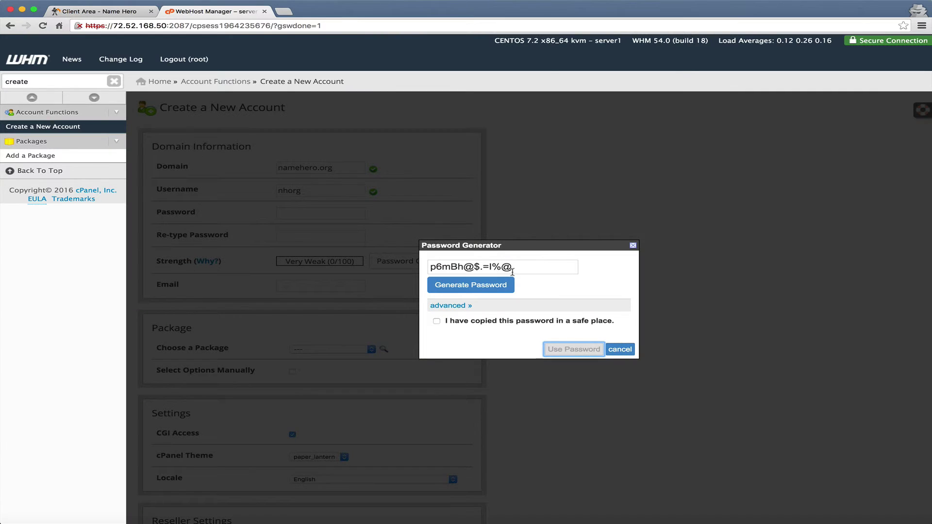
pyautogui.click(517, 266)
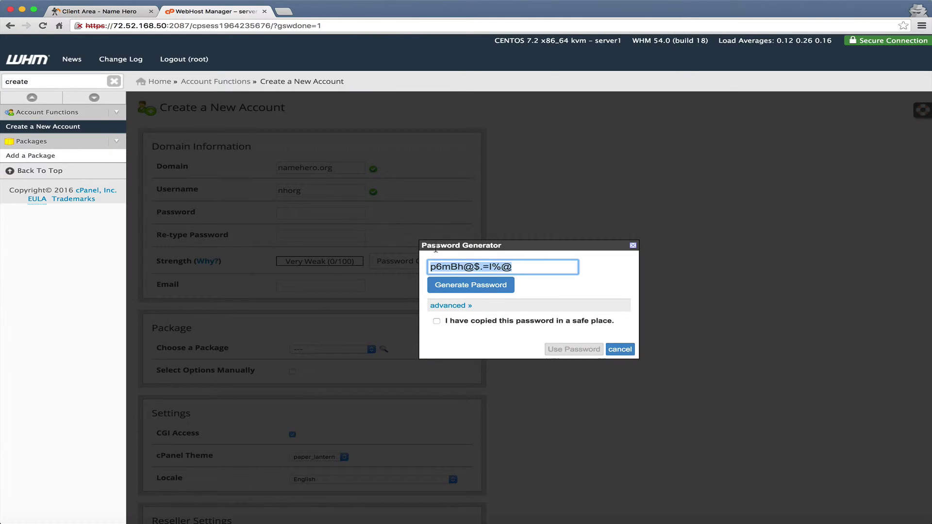
pyautogui.click(436, 321)
pyautogui.click(585, 351)
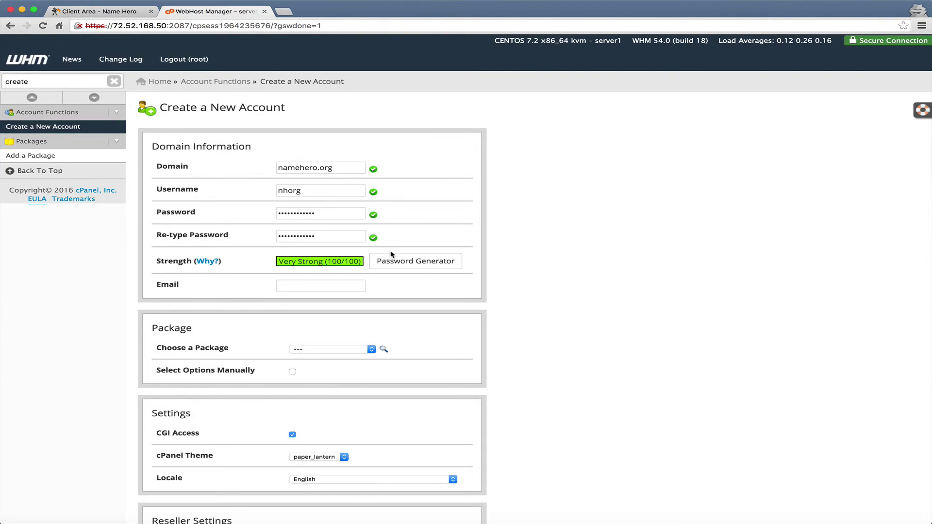
pyautogui.scroll(-3, 391, 254)
# Set resource limits manually with unlimited parked and addon domains.
pyautogui.click(292, 283)
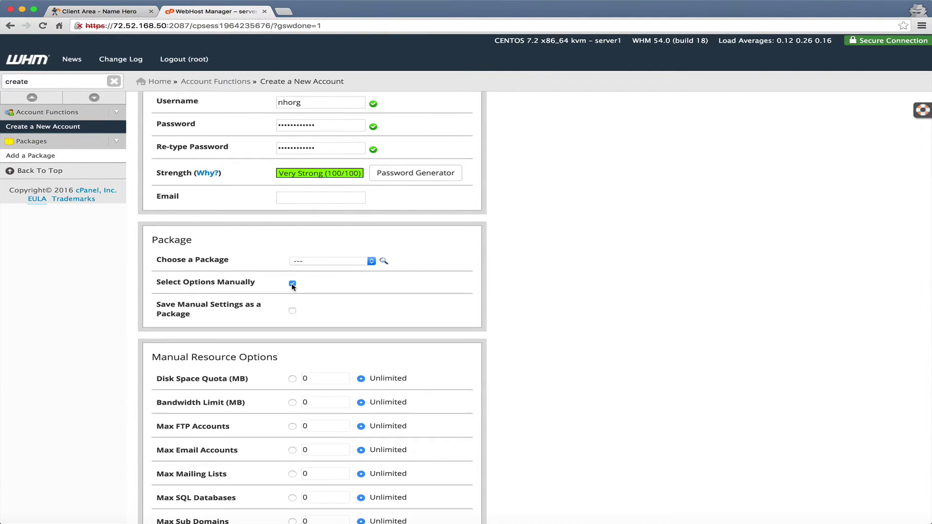
pyautogui.scroll(-5, 292, 286)
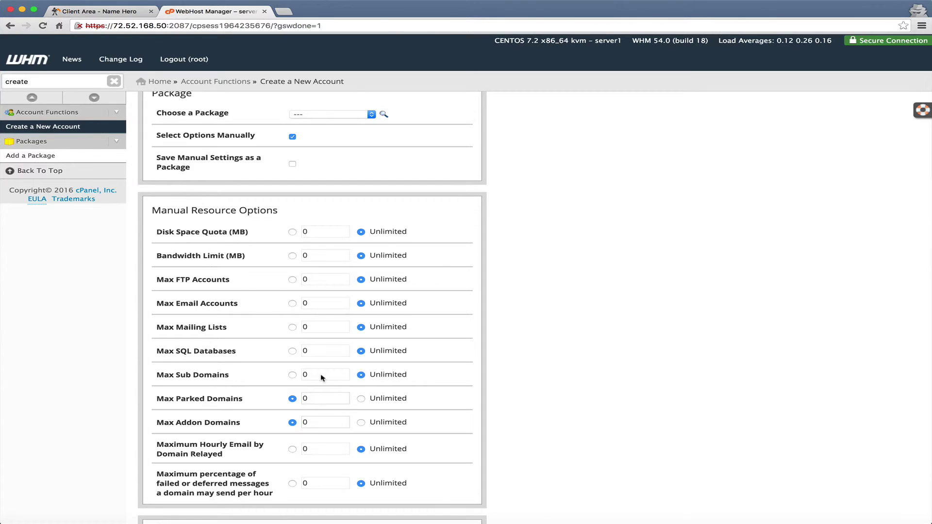
pyautogui.click(384, 399)
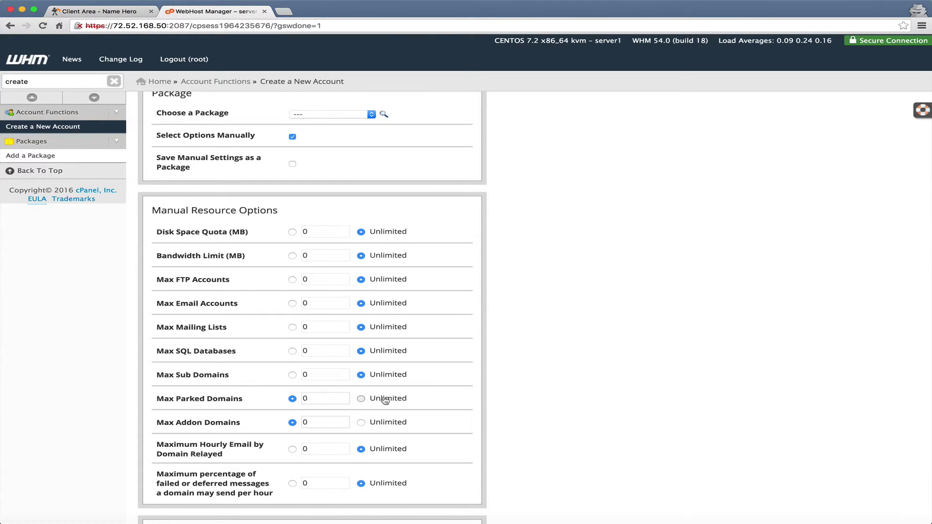
pyautogui.click(383, 426)
pyautogui.scroll(-6, 383, 428)
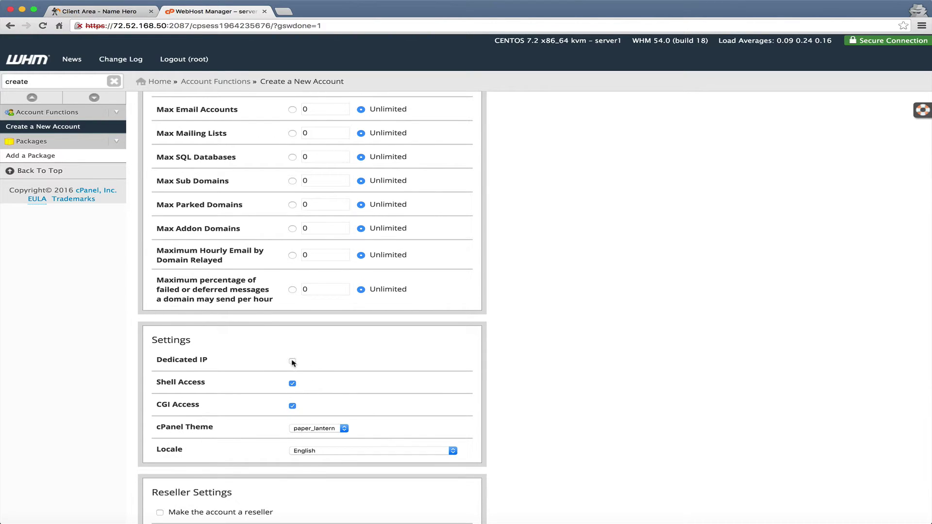
# Try the Dedicated IP option, then leave the account without a dedicated IP.
pyautogui.click(292, 361)
pyautogui.click(322, 383)
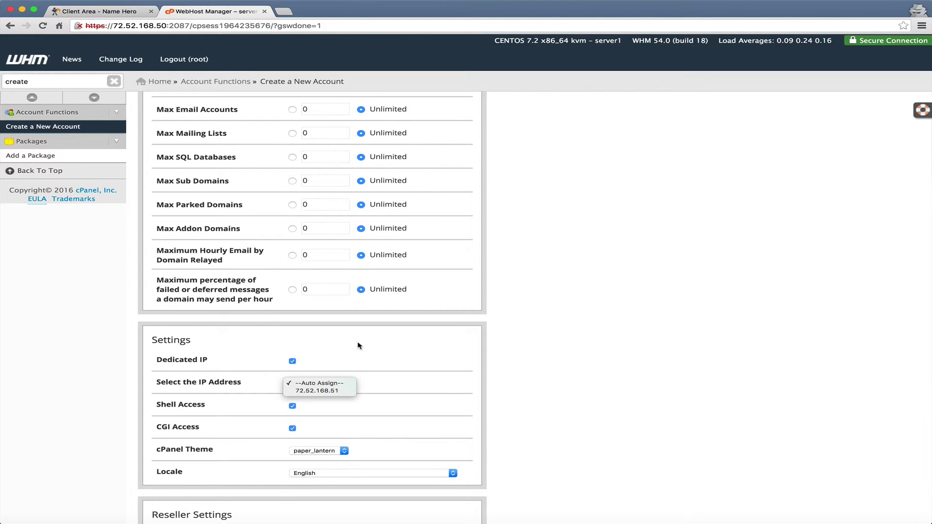
pyautogui.click(262, 347)
pyautogui.click(295, 362)
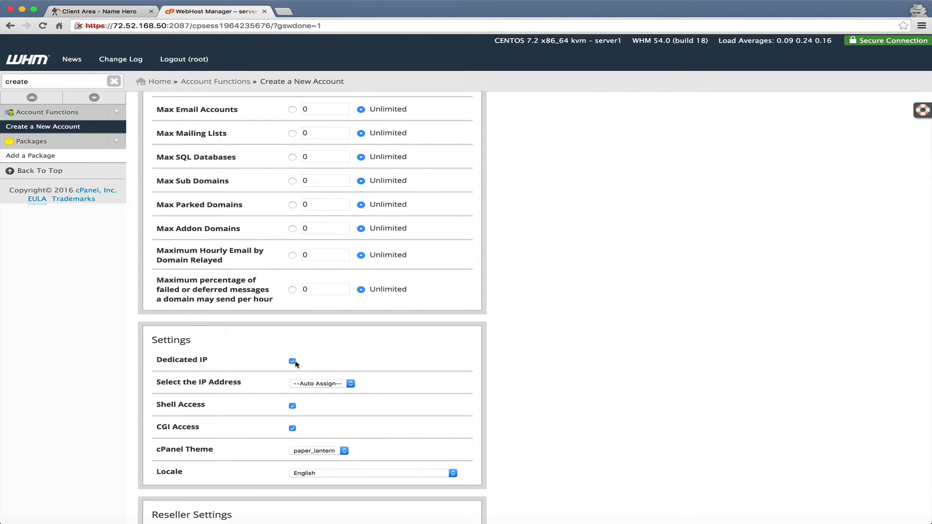
pyautogui.click(294, 362)
# Turn off registrar nameservers so the account uses ns1/ns2.namehero.org.
pyautogui.scroll(-7, 294, 364)
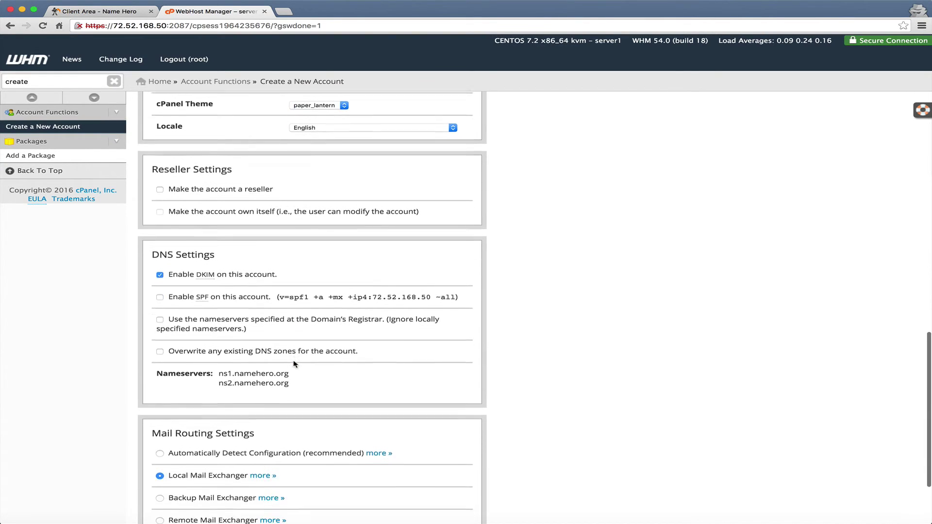
pyautogui.scroll(-2, 293, 363)
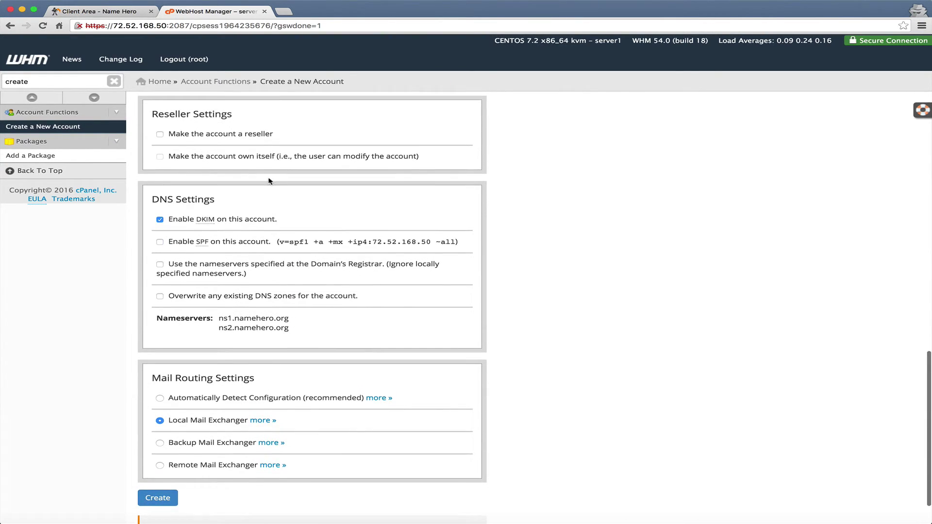
pyautogui.scroll(-2, 270, 181)
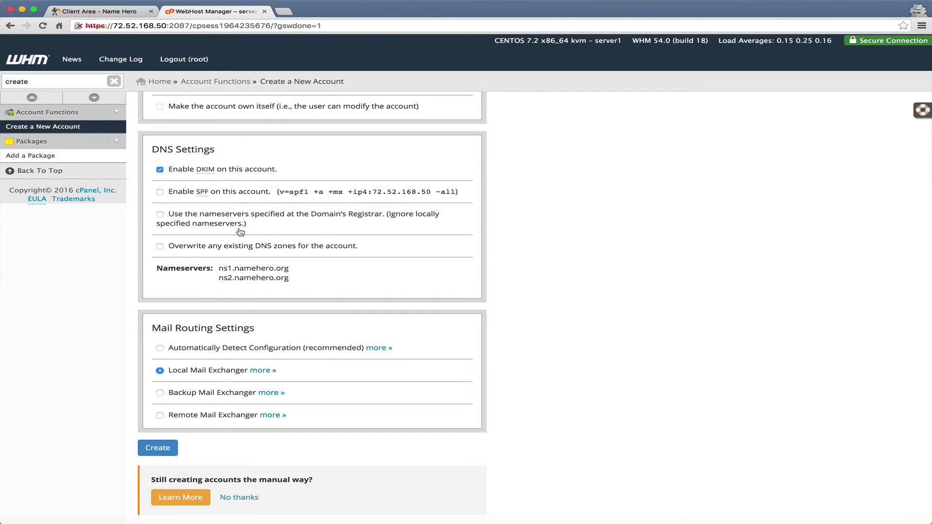
pyautogui.click(243, 223)
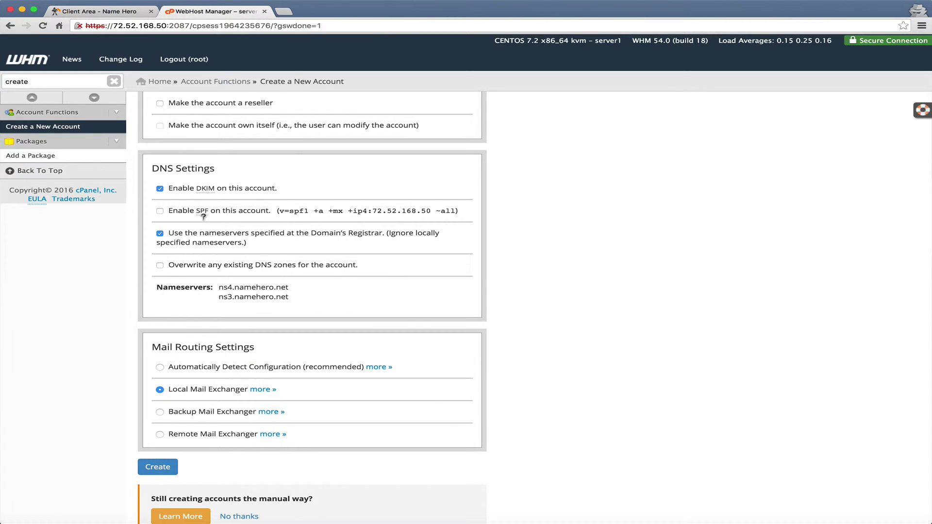
pyautogui.click(182, 243)
pyautogui.scroll(-1, 254, 297)
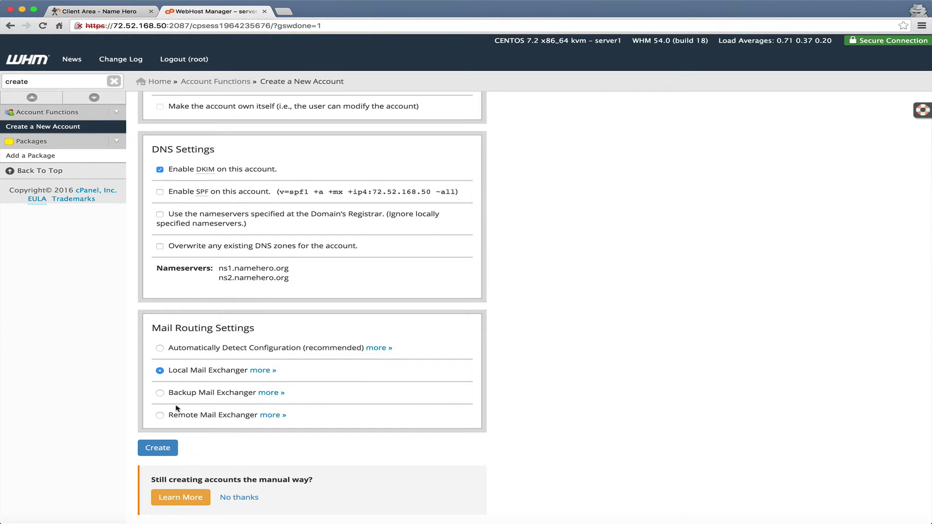
# Create the namehero.org account, getting status ok, and switch to the NameHero client area.
pyautogui.click(151, 448)
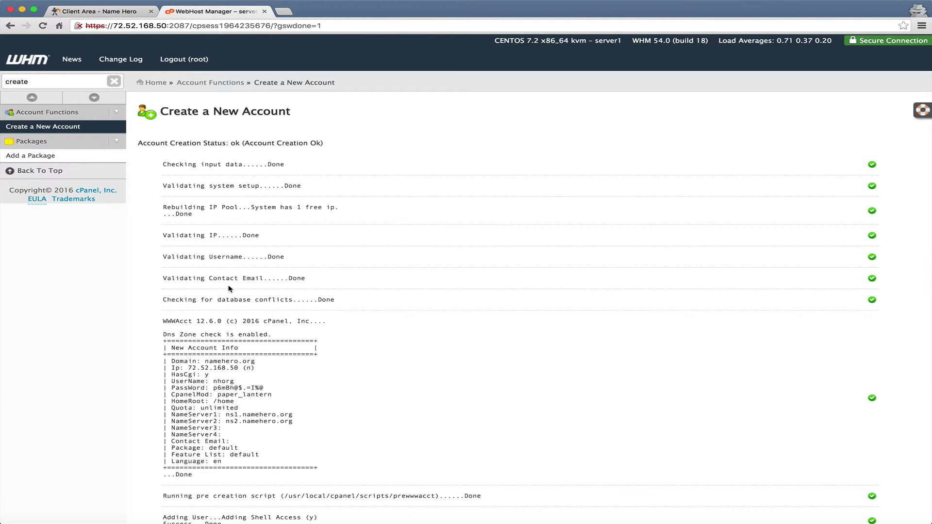
pyautogui.click(104, 10)
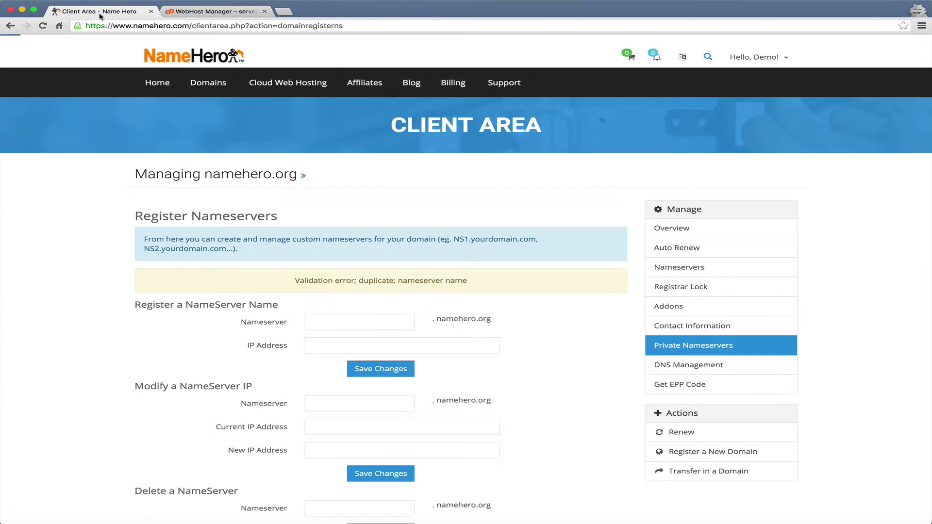
# Switch namehero.org to custom nameservers ns1.namehero.org and ns2.namehero.org, replacing ns3.namehero.net.
pyautogui.click(703, 270)
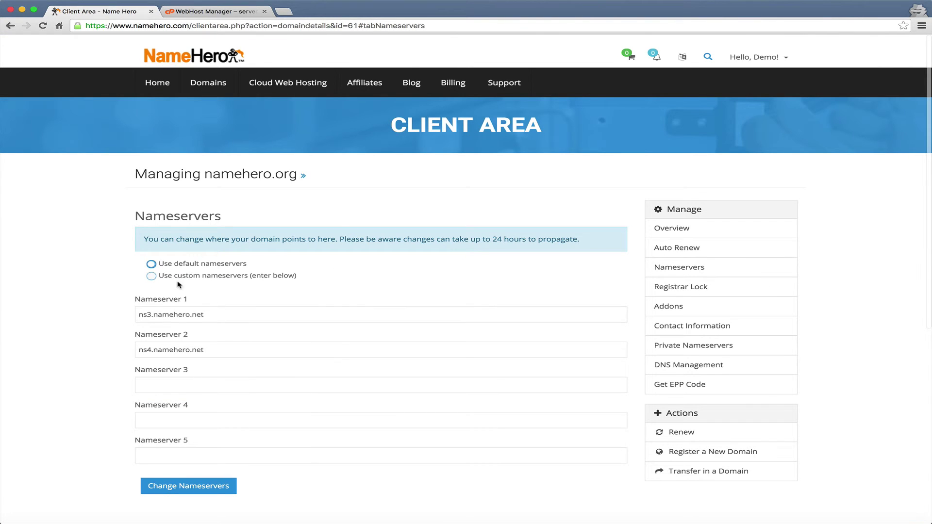
pyautogui.click(151, 275)
pyautogui.moveTo(216, 315); pyautogui.dragTo(27, 303)
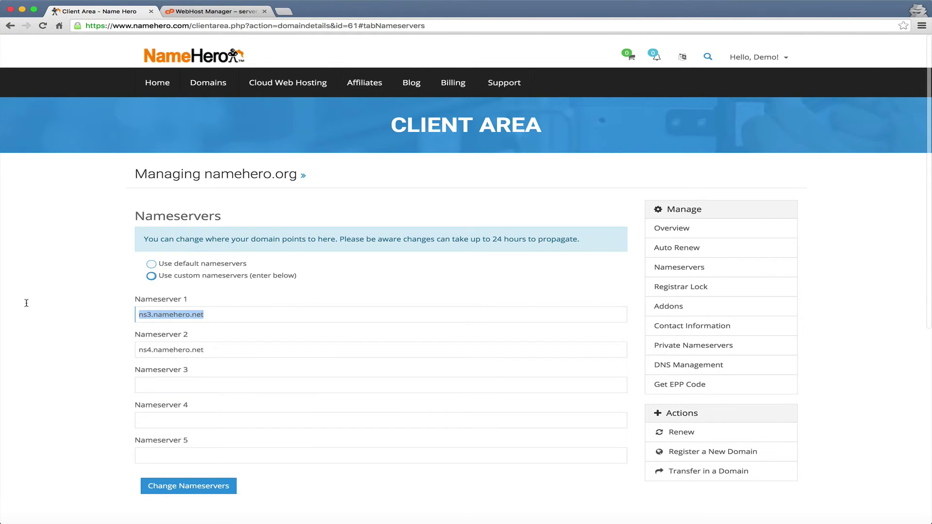
pyautogui.write('ns1.namehero')
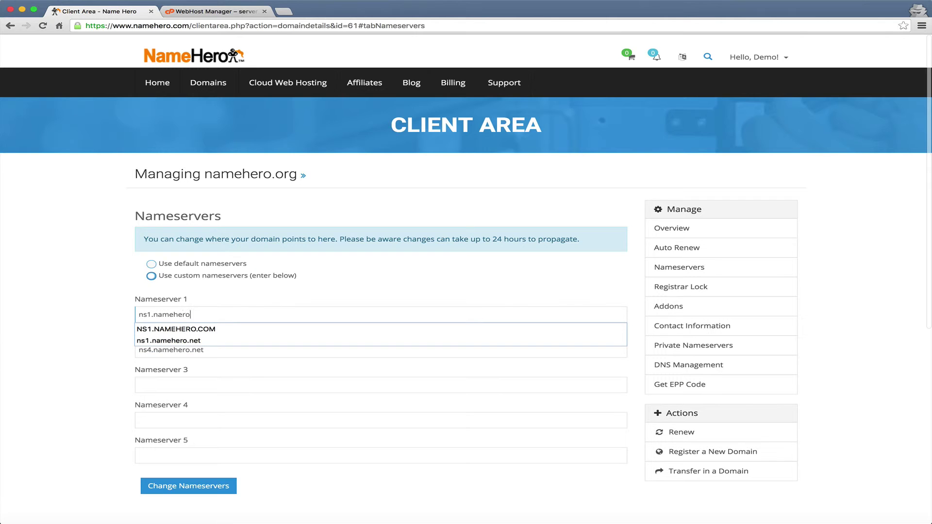
pyautogui.write('.org')
pyautogui.press('Tab')
pyautogui.write('ns2.n')
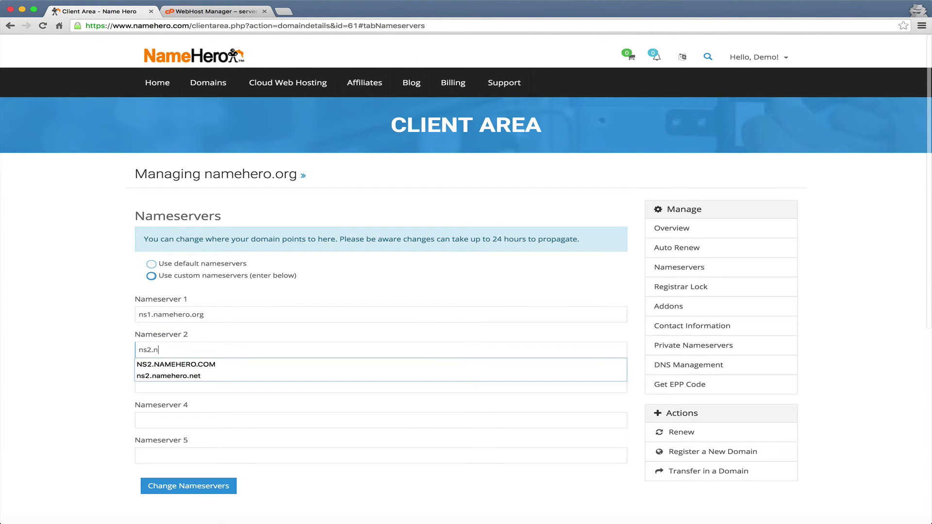
pyautogui.write('amehero.org')
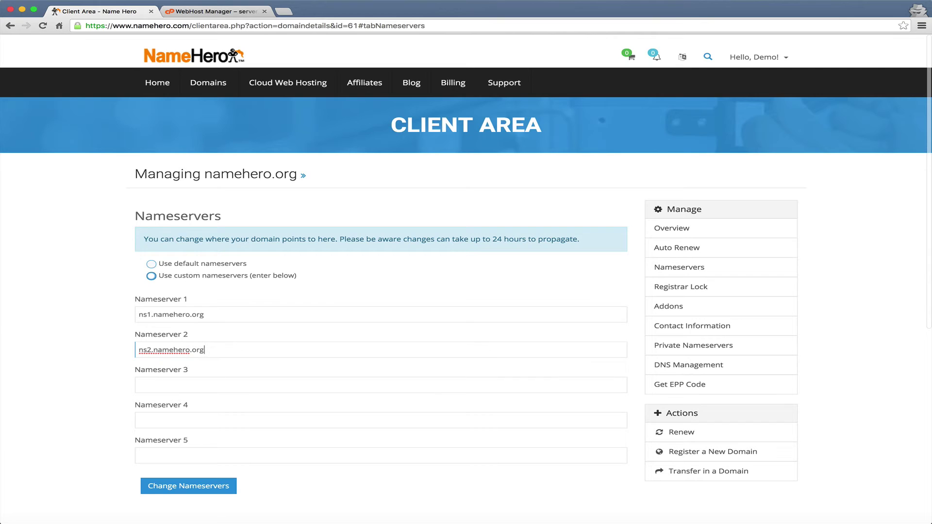
pyautogui.click(43, 364)
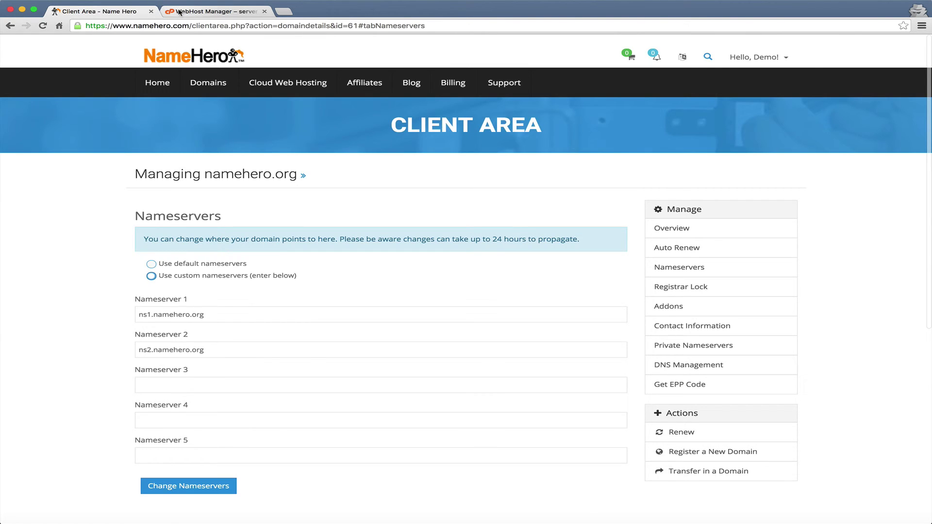
pyautogui.click(177, 7)
pyautogui.click(122, 11)
pyautogui.click(170, 48)
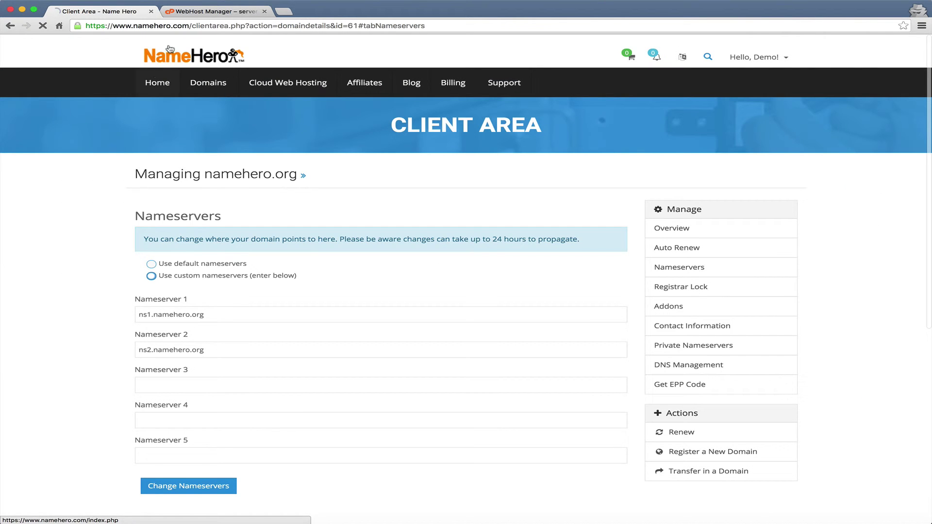
# Review the new account's login details, then launch namehero.org's cPanel from List Accounts.
pyautogui.click(184, 13)
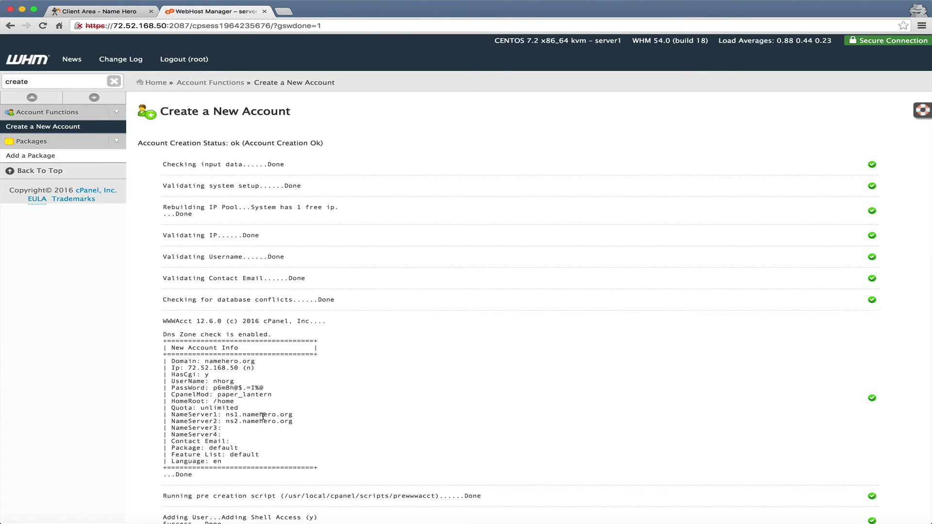
pyautogui.moveTo(264, 389); pyautogui.dragTo(165, 360)
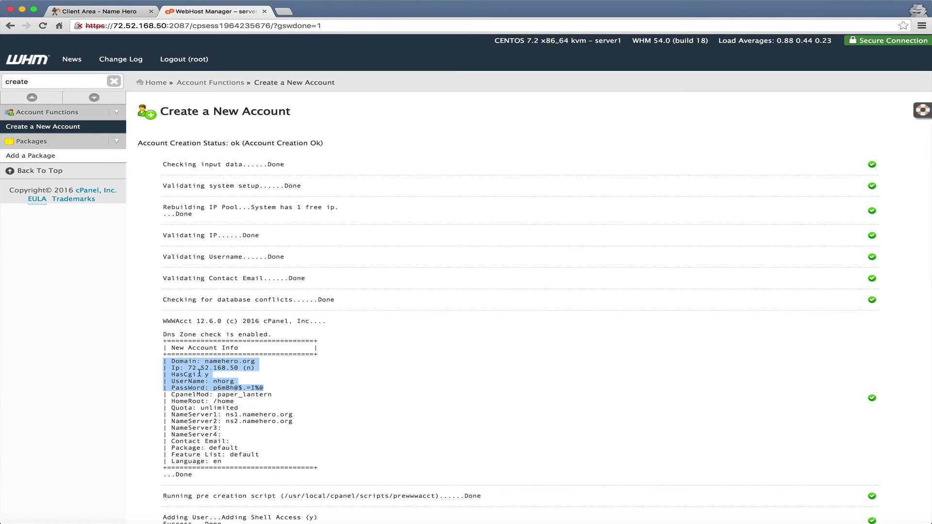
pyautogui.click(39, 82)
pyautogui.doubleClick(39, 81)
pyautogui.write('list')
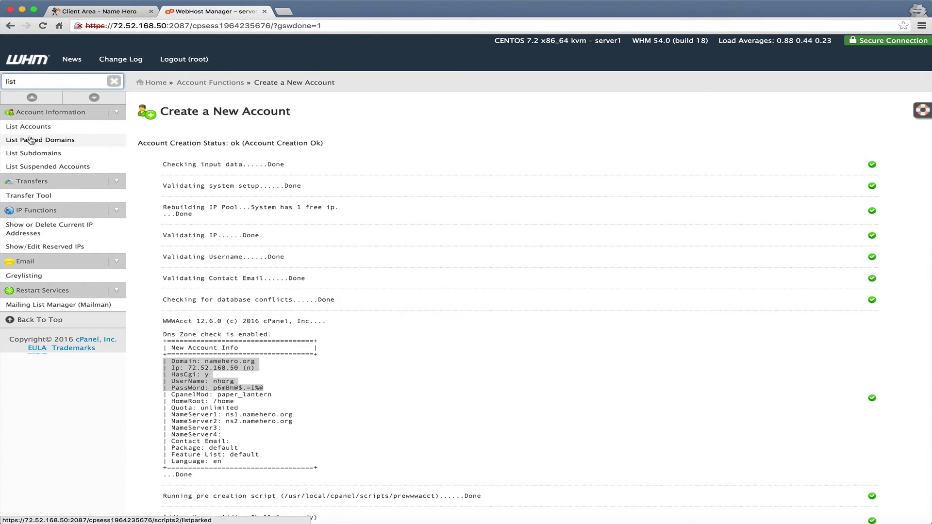
pyautogui.click(29, 127)
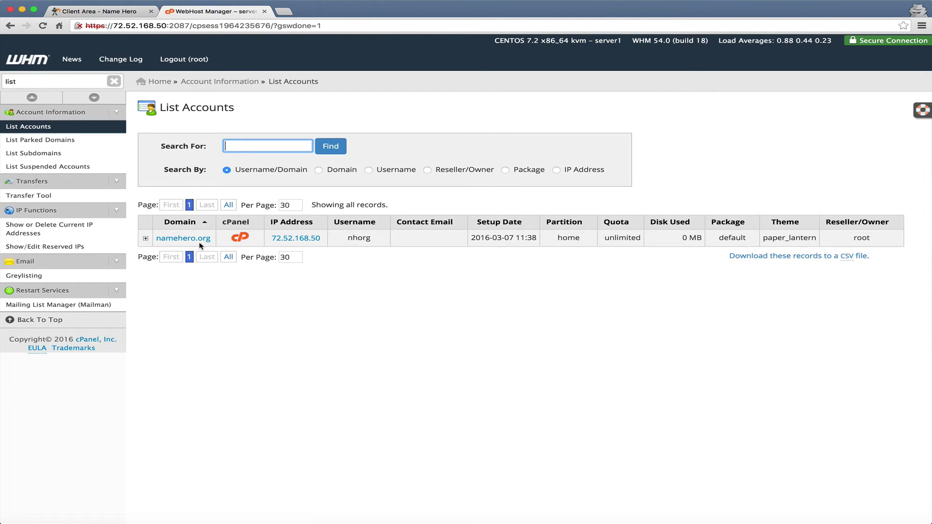
pyautogui.click(241, 236)
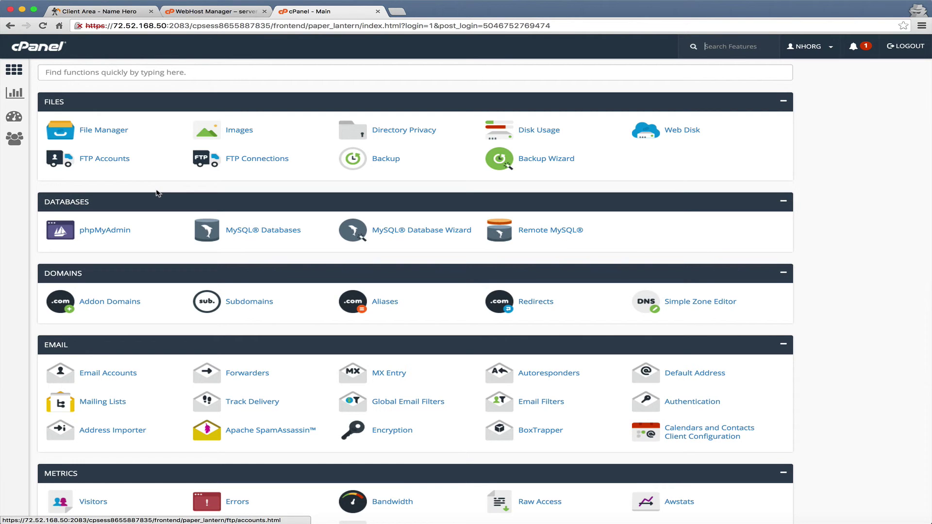
# Scroll through the namehero.org cPanel home from Files and Databases down to Softaculous, then back to the top.
pyautogui.scroll(-3, 145, 184)
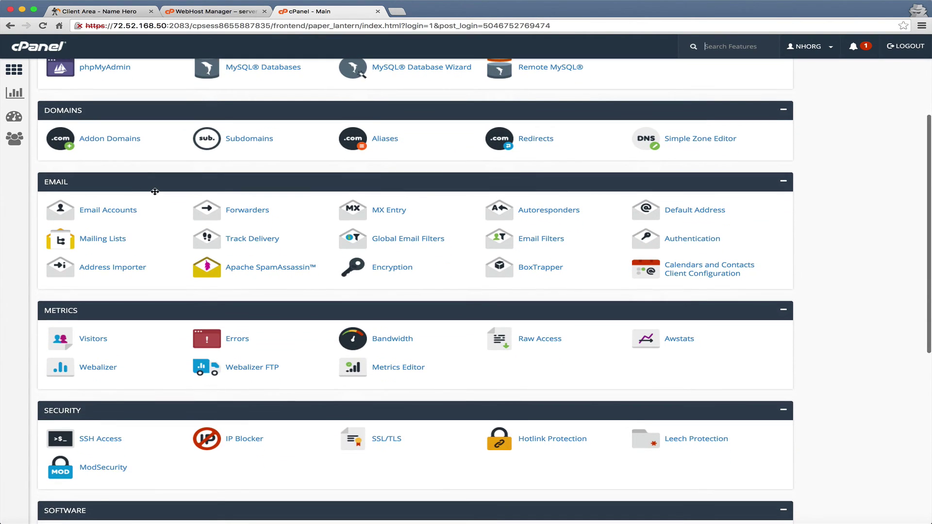
pyautogui.scroll(-5, 155, 189)
pyautogui.scroll(-2, 155, 192)
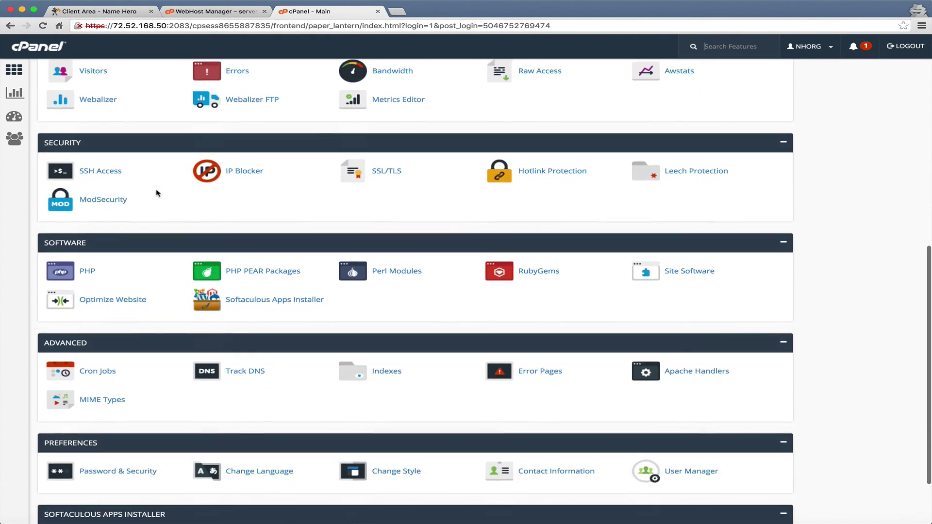
pyautogui.scroll(-2, 157, 193)
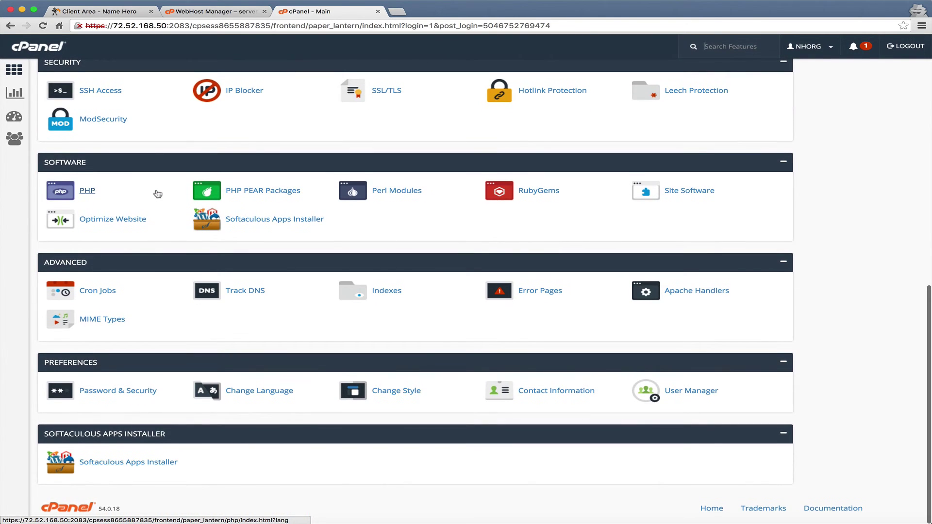
pyautogui.scroll(10, 158, 194)
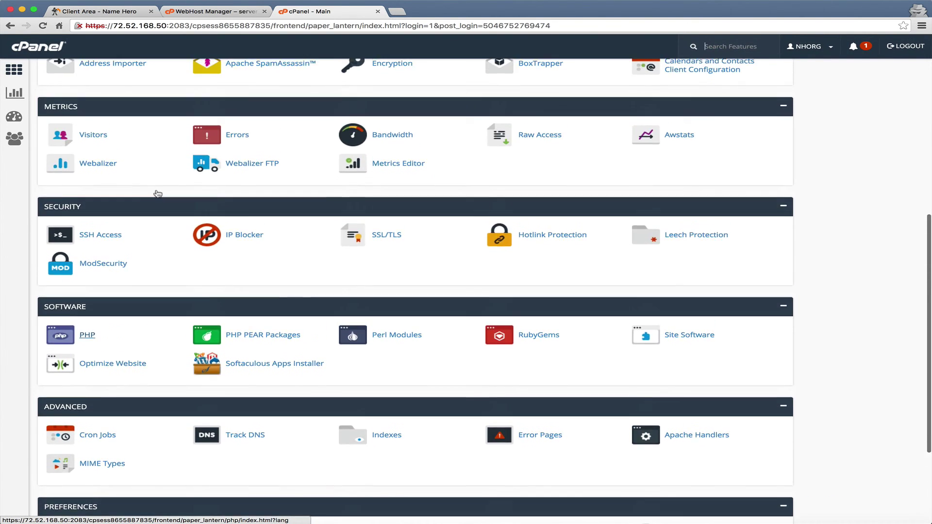
pyautogui.scroll(1, 158, 194)
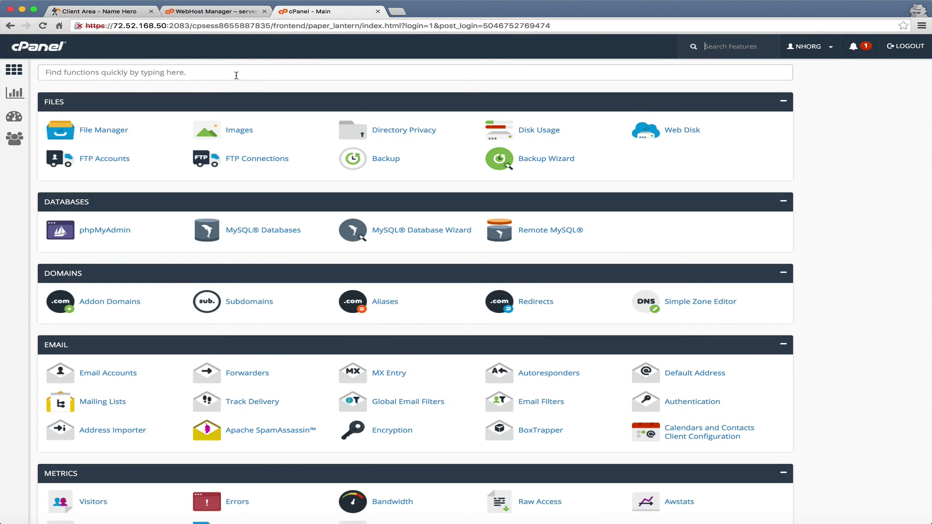
# Return to the NameHero client area and open the Hero 4GB SSD cloud hosting product.
pyautogui.click(97, 11)
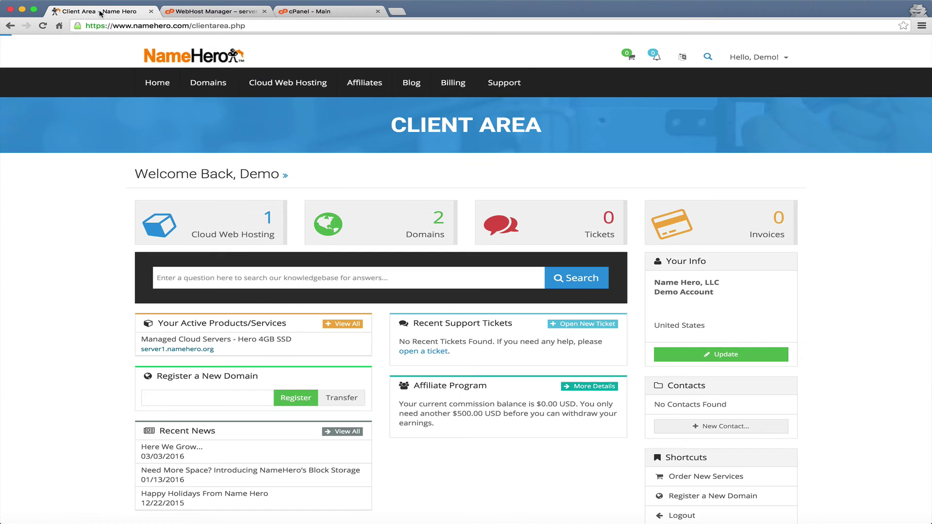
pyautogui.click(176, 230)
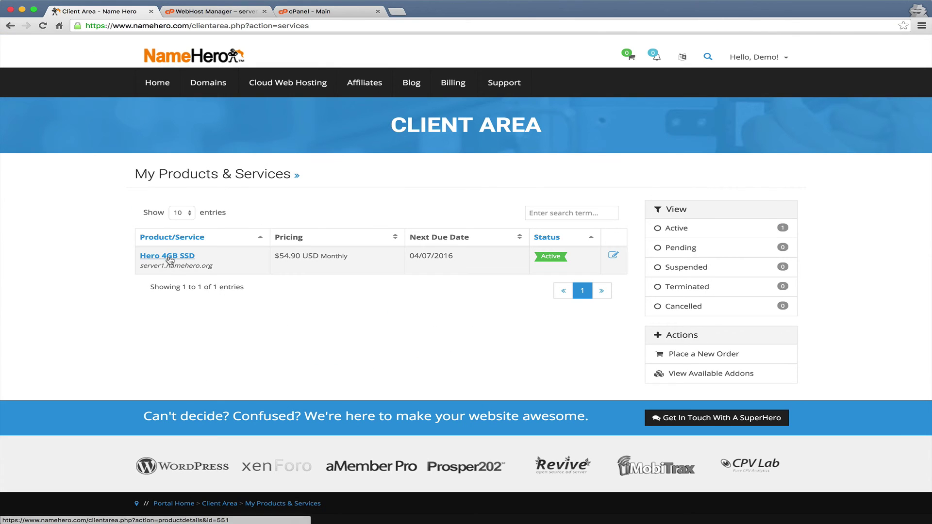
pyautogui.click(169, 257)
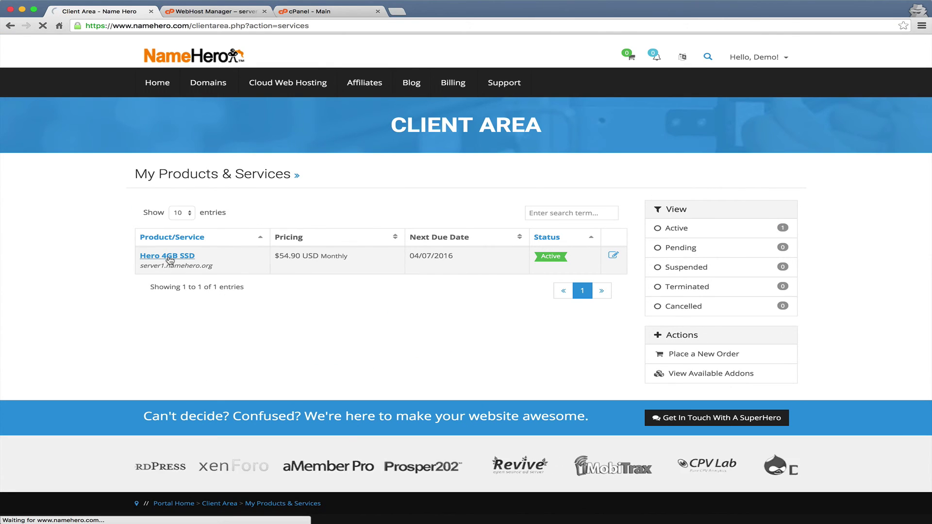